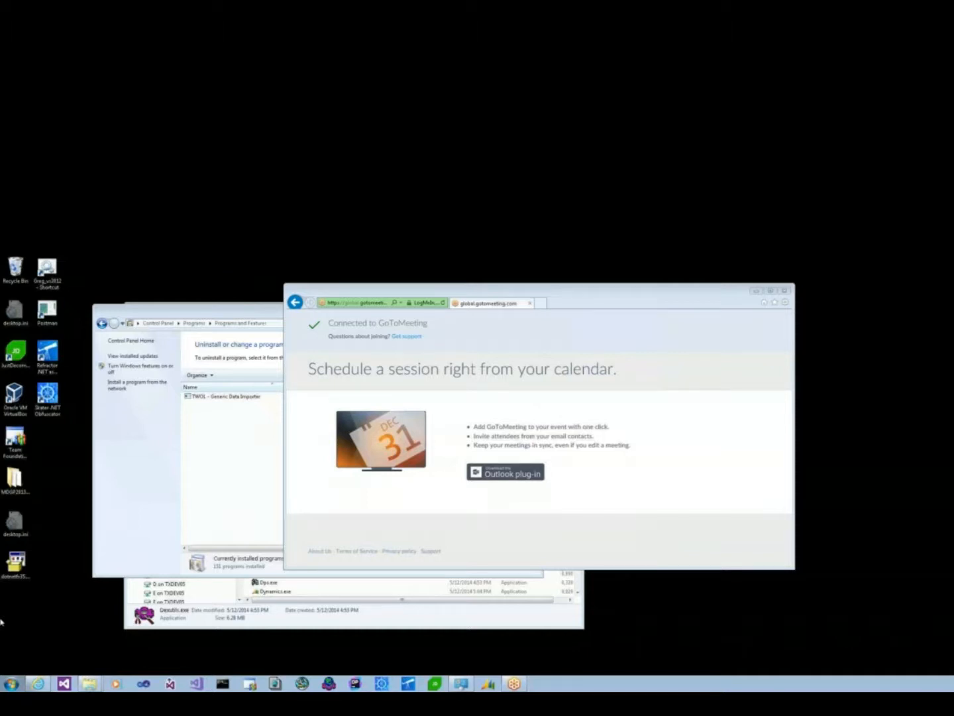
{"action": "left_click", "coordinate": [348, 304]}
{"action": "type", "text": "w"}
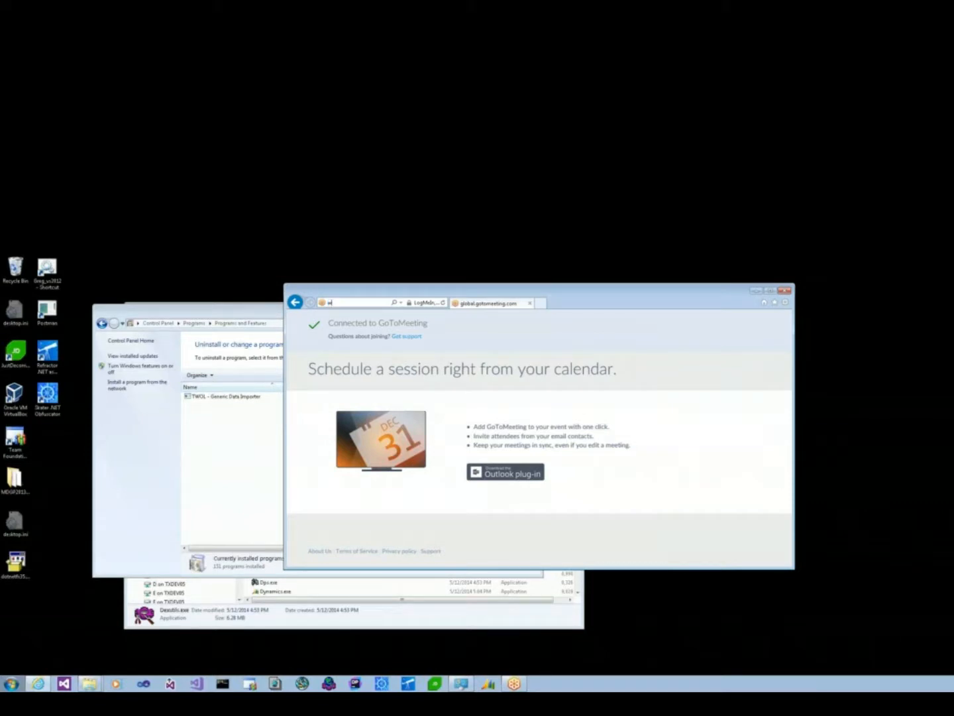
{"action": "type", "text": "ww.t"}
{"action": "key", "text": "End"}
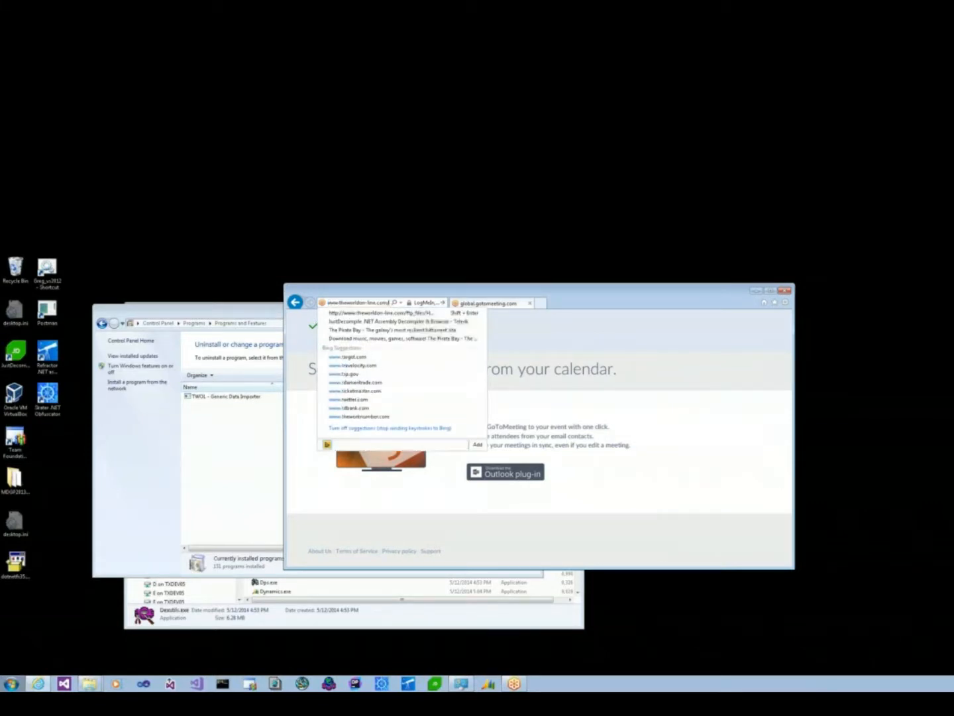
{"action": "type", "text": "ftp_files/"}
{"action": "key", "text": "End"}
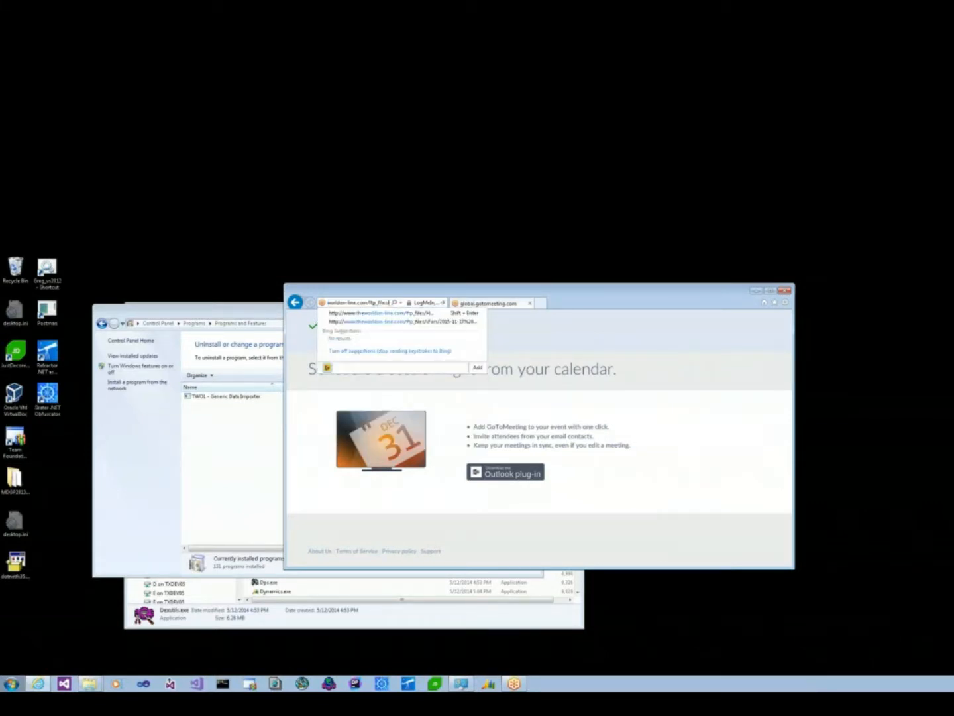
{"action": "type", "text": "h"}
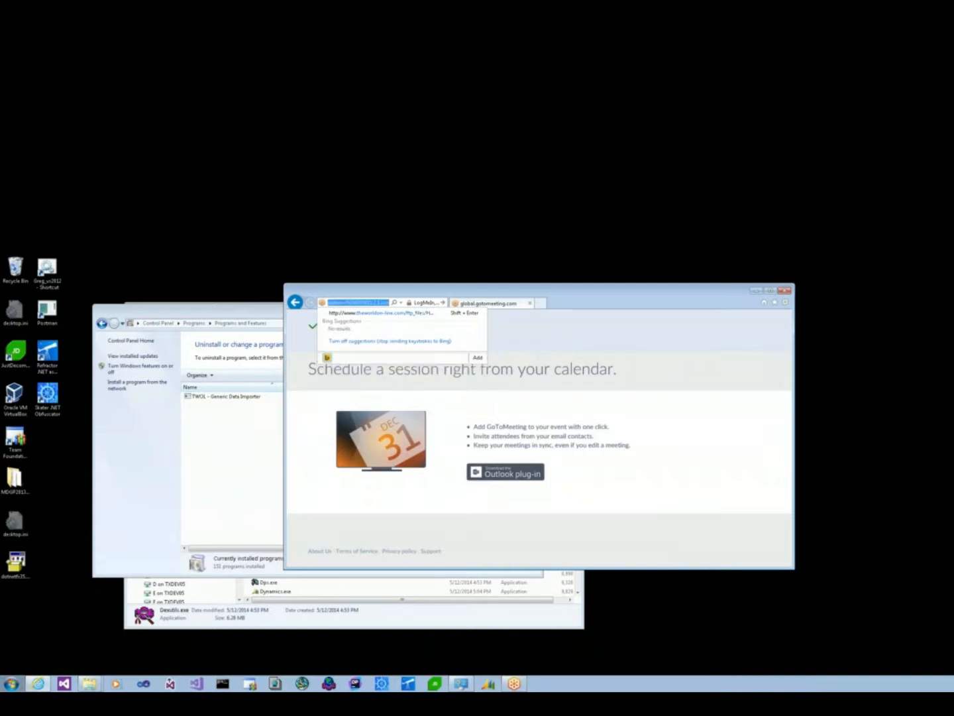
{"action": "key", "text": "Return"}
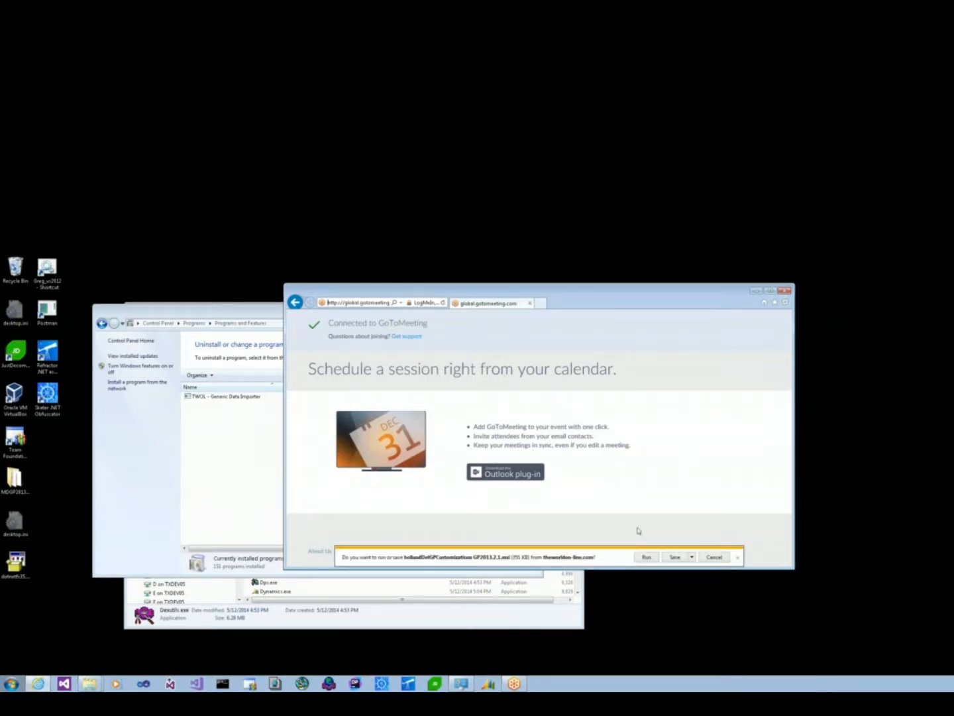
{"action": "left_click", "coordinate": [678, 557]}
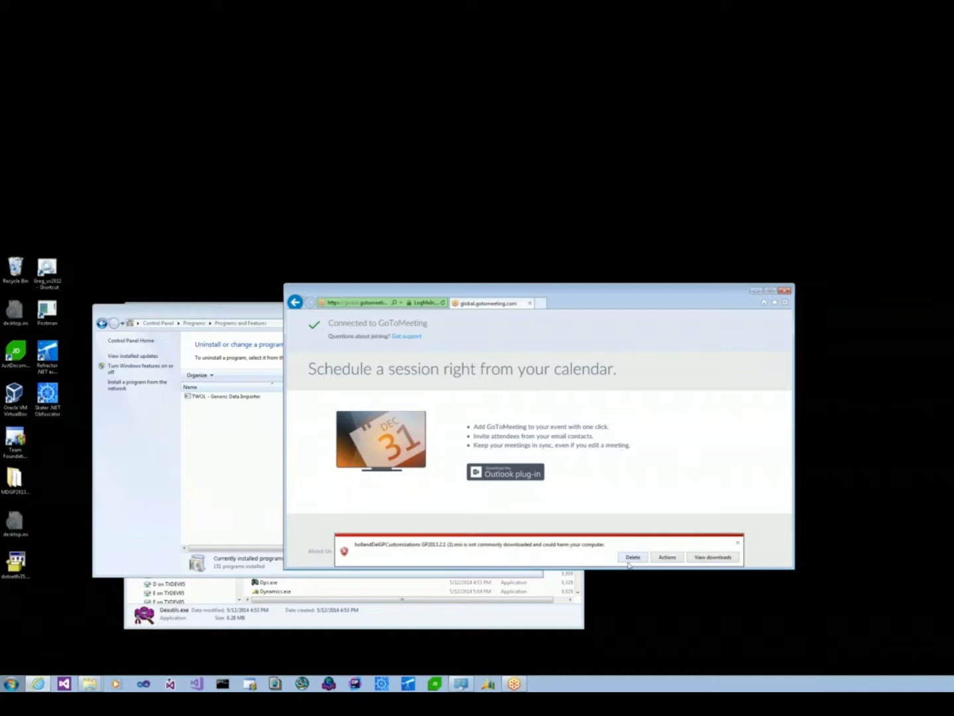
Step: Run the downloaded installer despite the security warning and continue past the setup wizard's welcome page
{"action": "left_click", "coordinate": [672, 558]}
{"action": "left_click", "coordinate": [760, 510]}
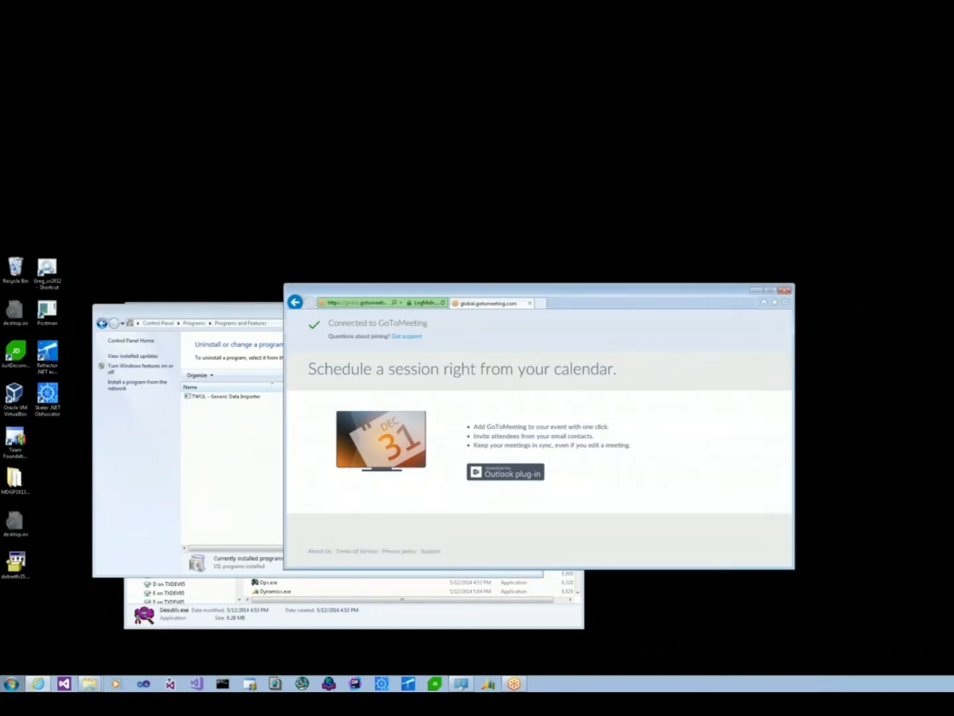
{"action": "left_click", "coordinate": [889, 542]}
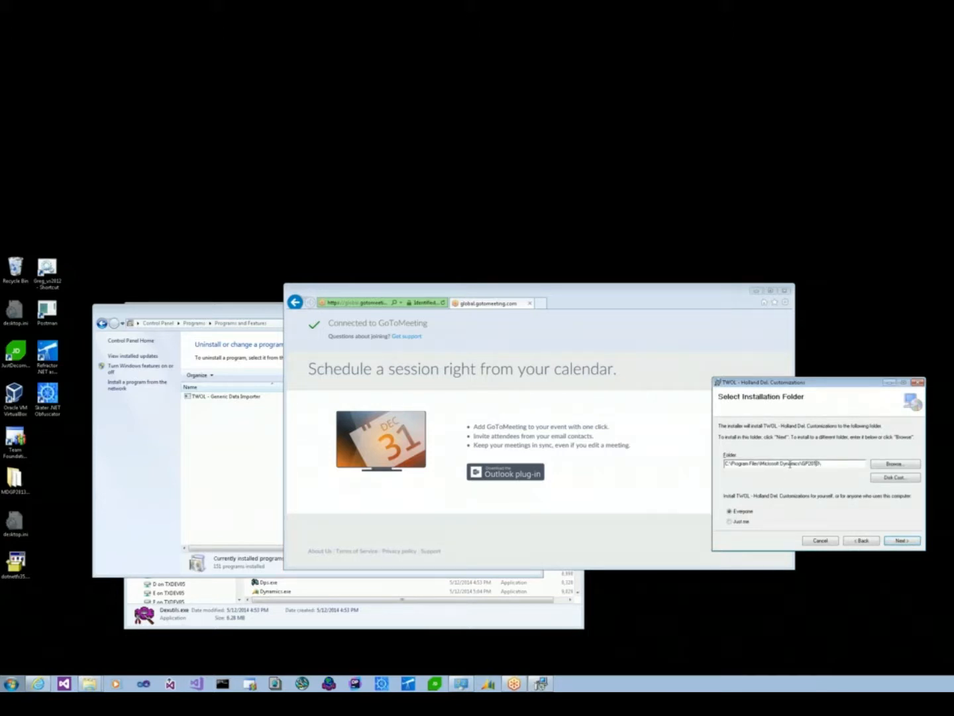
Step: Set the installation folder to C:\Program Files\Microsoft Dynamics\GP2013$R2\ and proceed with installing the Holland Del. Customizations
{"action": "left_click", "coordinate": [891, 465]}
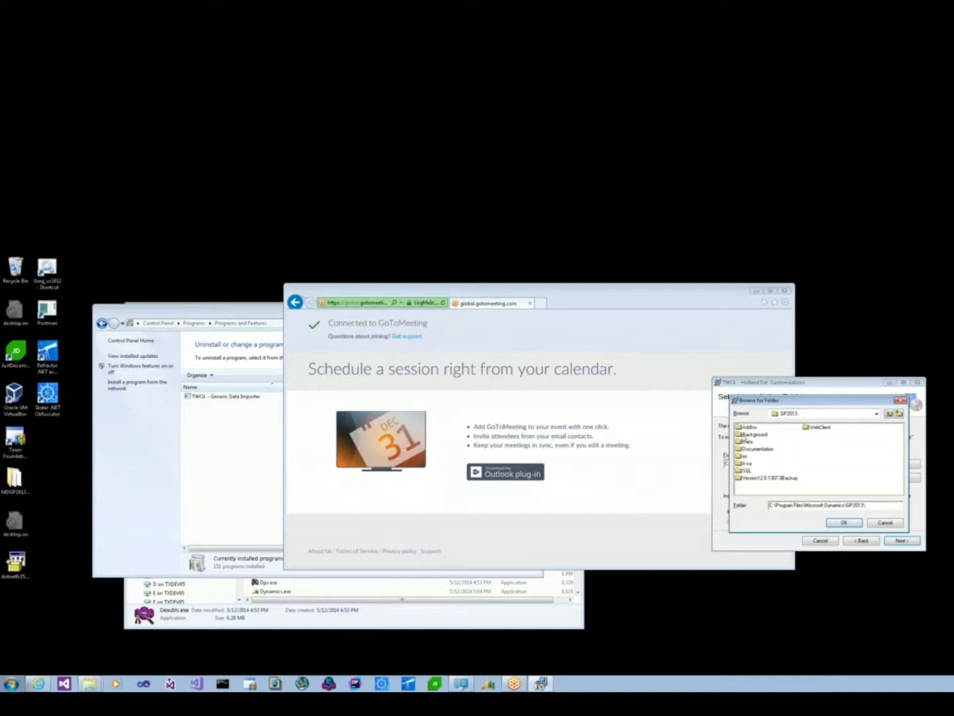
{"action": "left_click", "coordinate": [877, 414]}
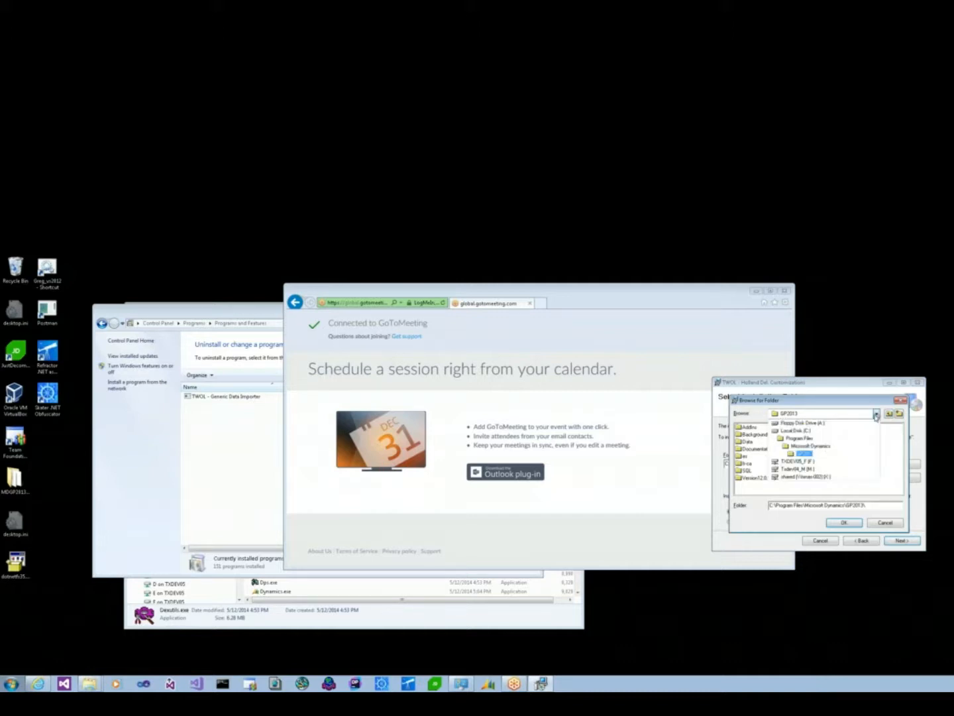
{"action": "left_click", "coordinate": [815, 446]}
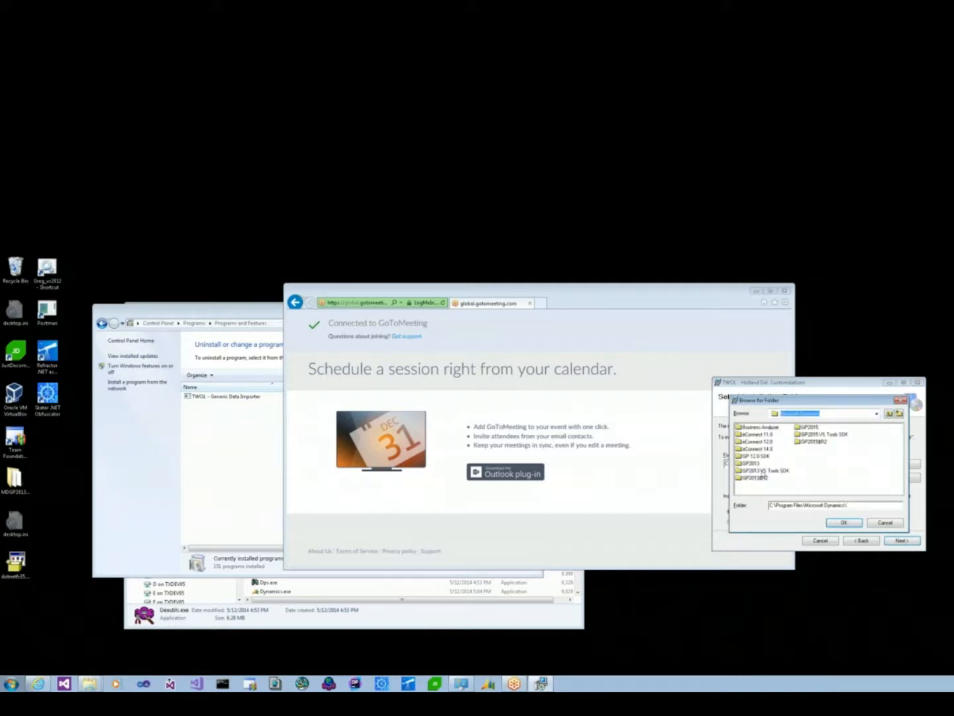
{"action": "left_click", "coordinate": [756, 478]}
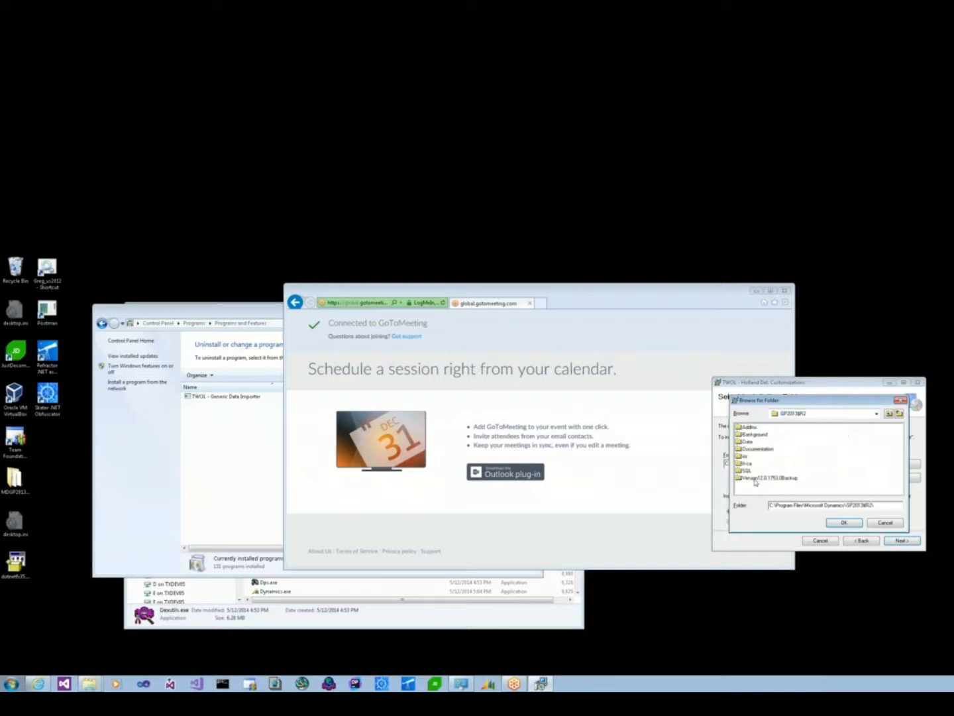
{"action": "left_click", "coordinate": [840, 522]}
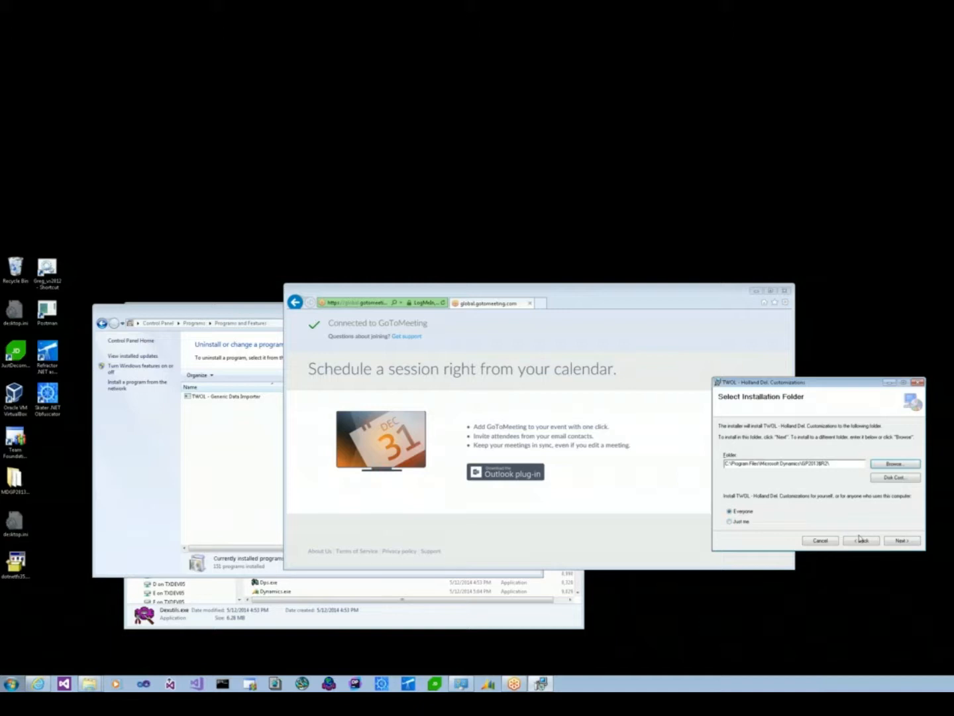
{"action": "left_click", "coordinate": [904, 541]}
{"action": "left_click", "coordinate": [908, 543]}
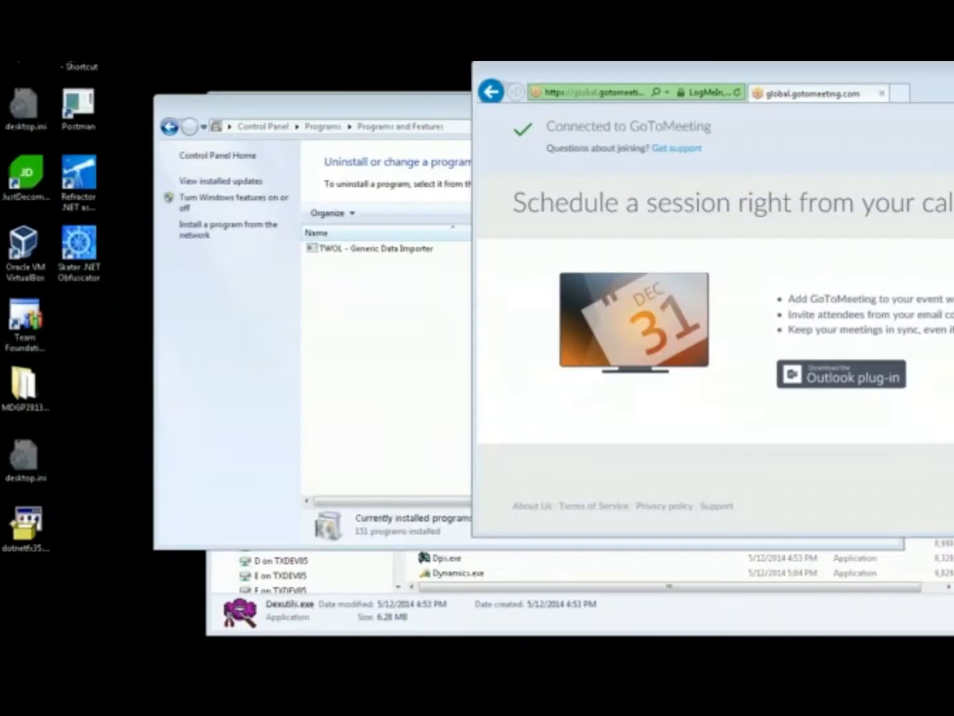
Step: Open the GP2013$R2 folder under Microsoft Dynamics in the file explorer and check for the 8265.CNK file
{"action": "left_click", "coordinate": [450, 627]}
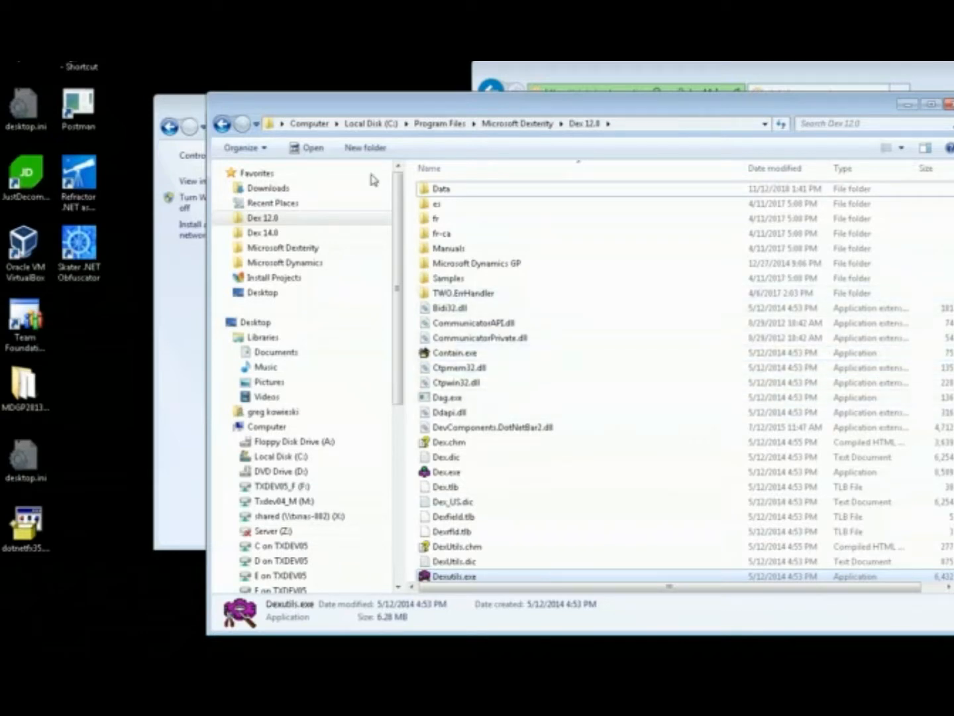
{"action": "left_click", "coordinate": [285, 262]}
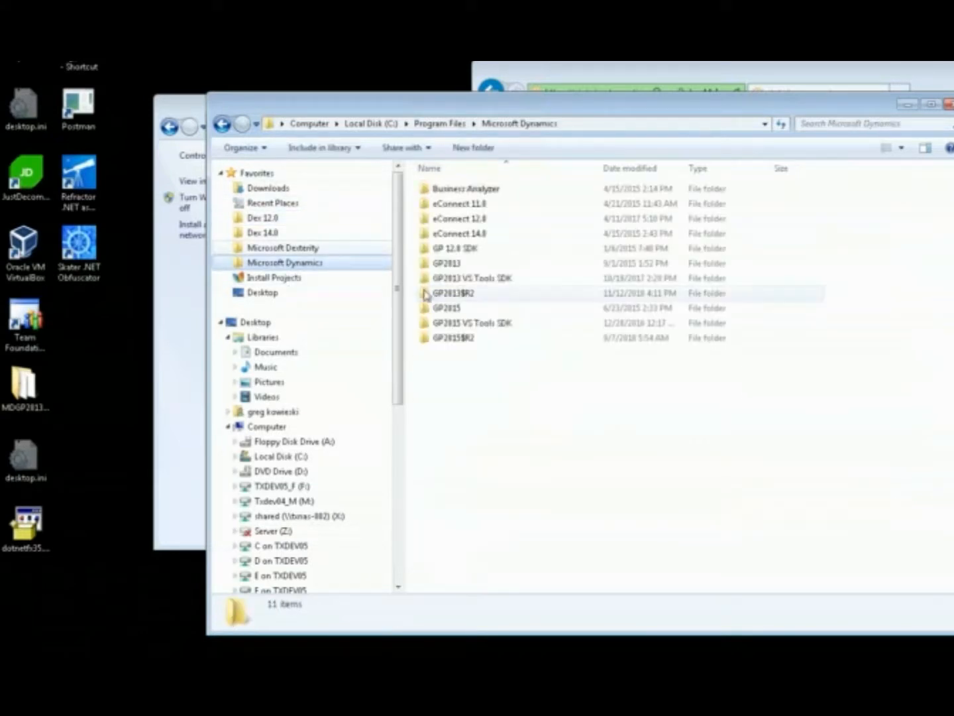
{"action": "left_click", "coordinate": [464, 339]}
{"action": "left_click", "coordinate": [461, 297]}
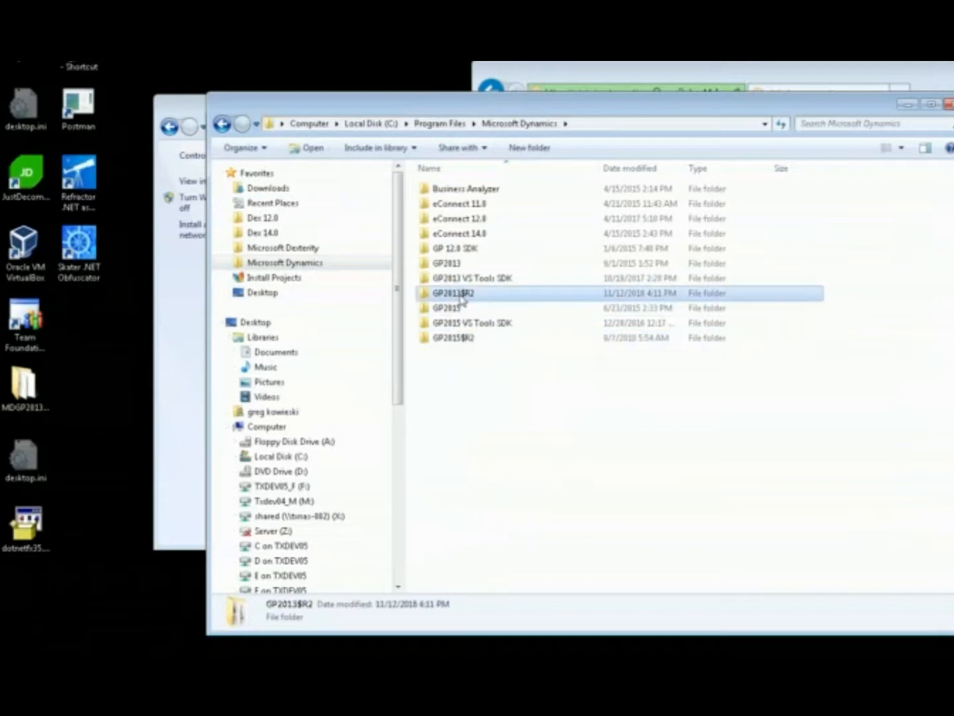
{"action": "double_click", "coordinate": [463, 298]}
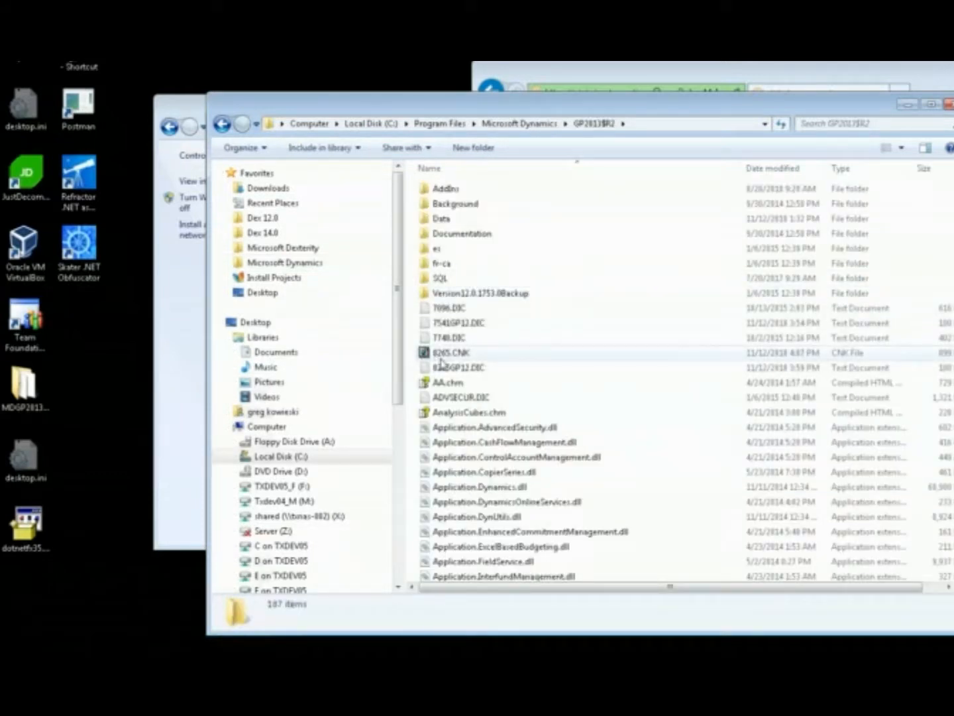
{"action": "mouse_move", "coordinate": [453, 364]}
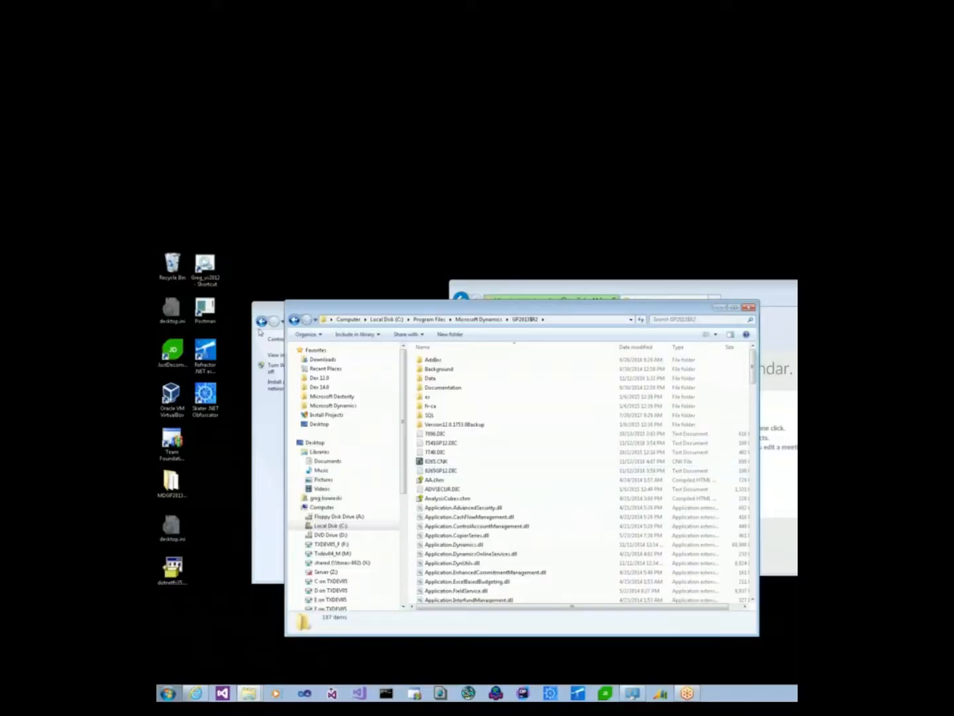
Step: Refresh the installed programs list, check the TWOL - Holland Del. Customizations entry, and close Programs and Features
{"action": "left_click", "coordinate": [272, 411]}
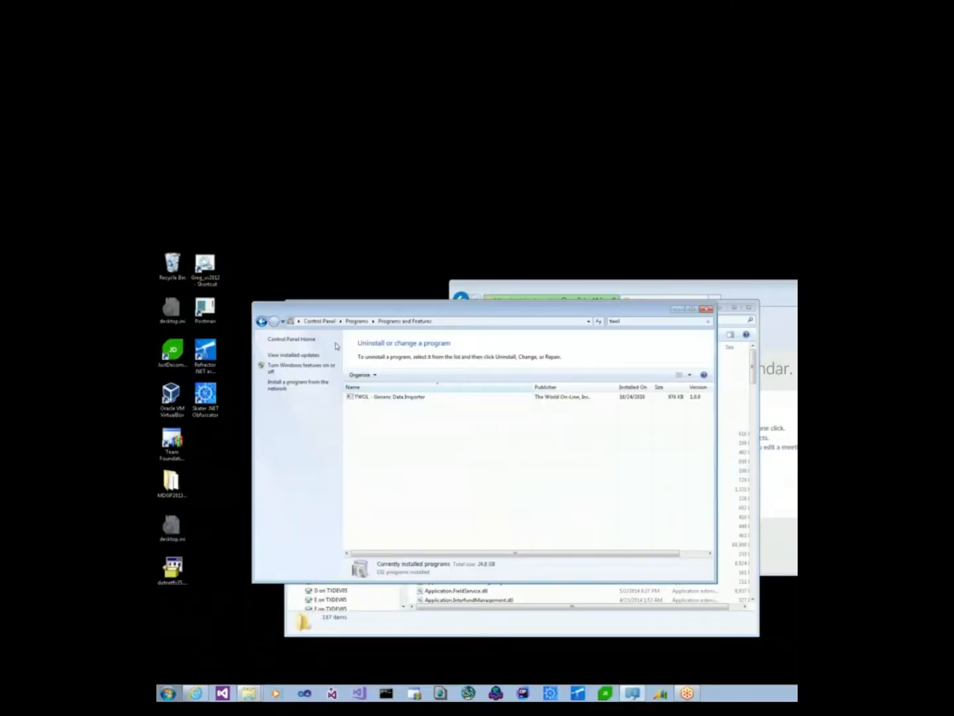
{"action": "left_click", "coordinate": [598, 323]}
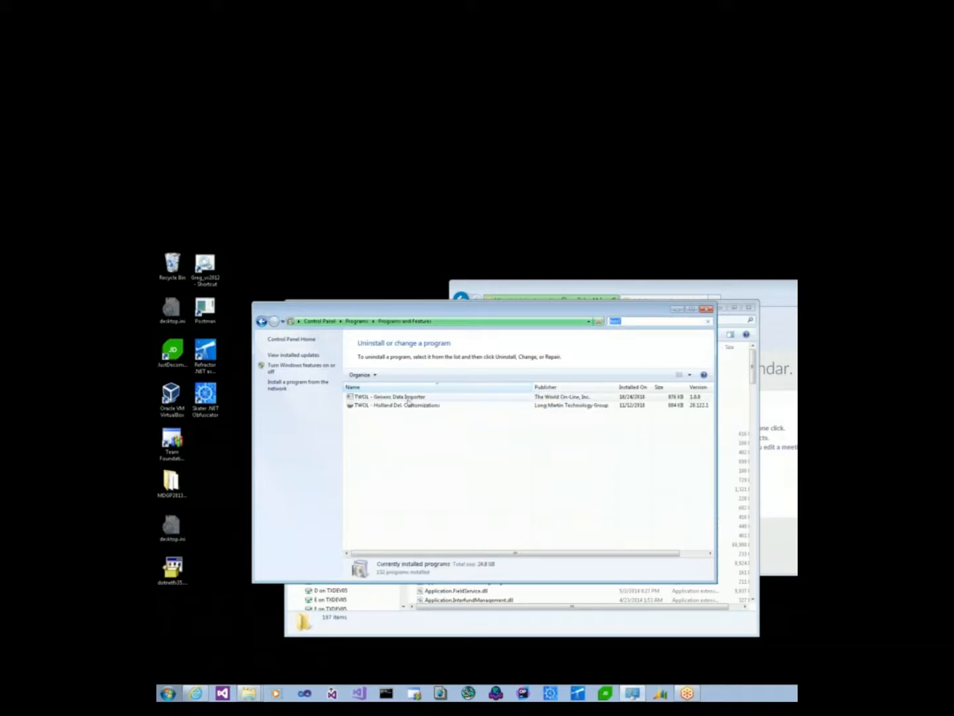
{"action": "left_click", "coordinate": [379, 405]}
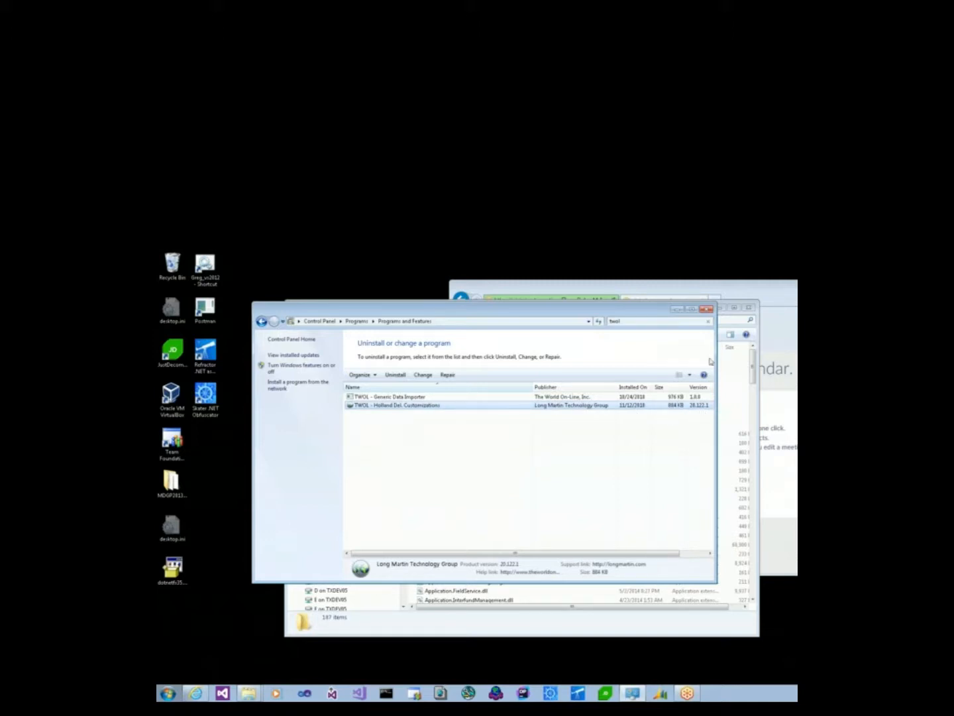
{"action": "left_click", "coordinate": [707, 308]}
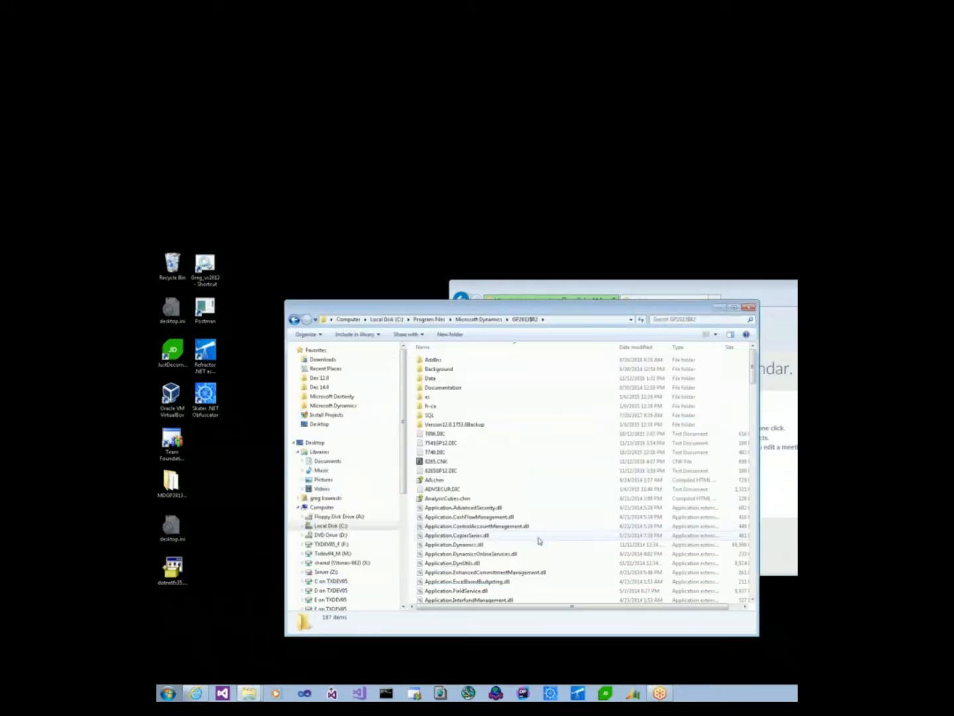
Step: Launch Microsoft Dynamics GP as administrator
{"action": "left_click", "coordinate": [488, 565]}
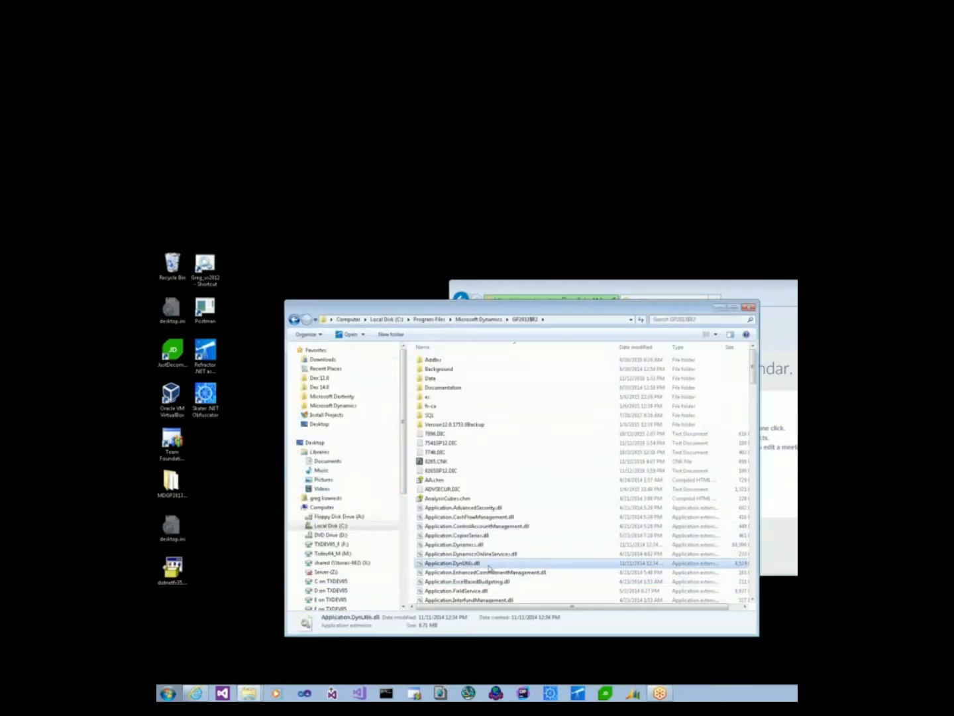
{"action": "right_click", "coordinate": [634, 692]}
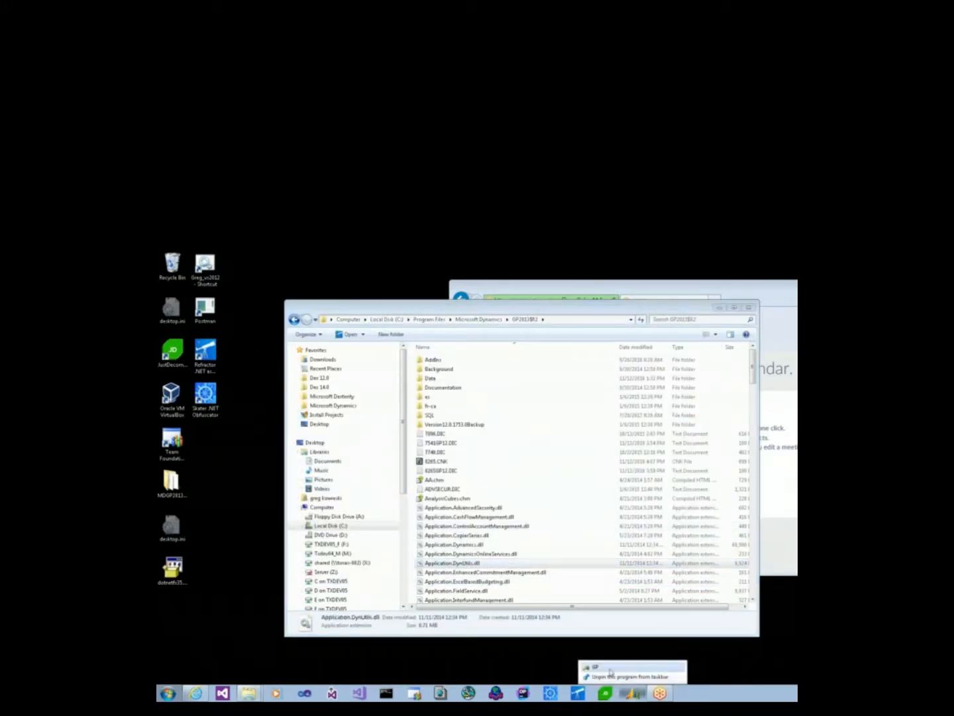
{"action": "right_click", "coordinate": [611, 669]}
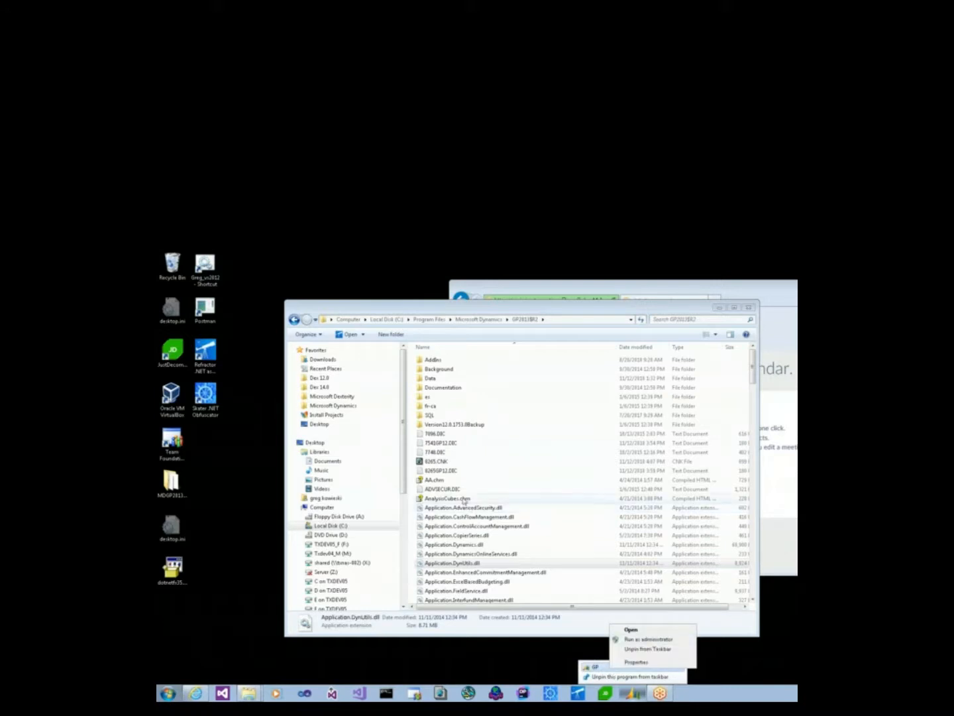
{"action": "left_click", "coordinate": [647, 640]}
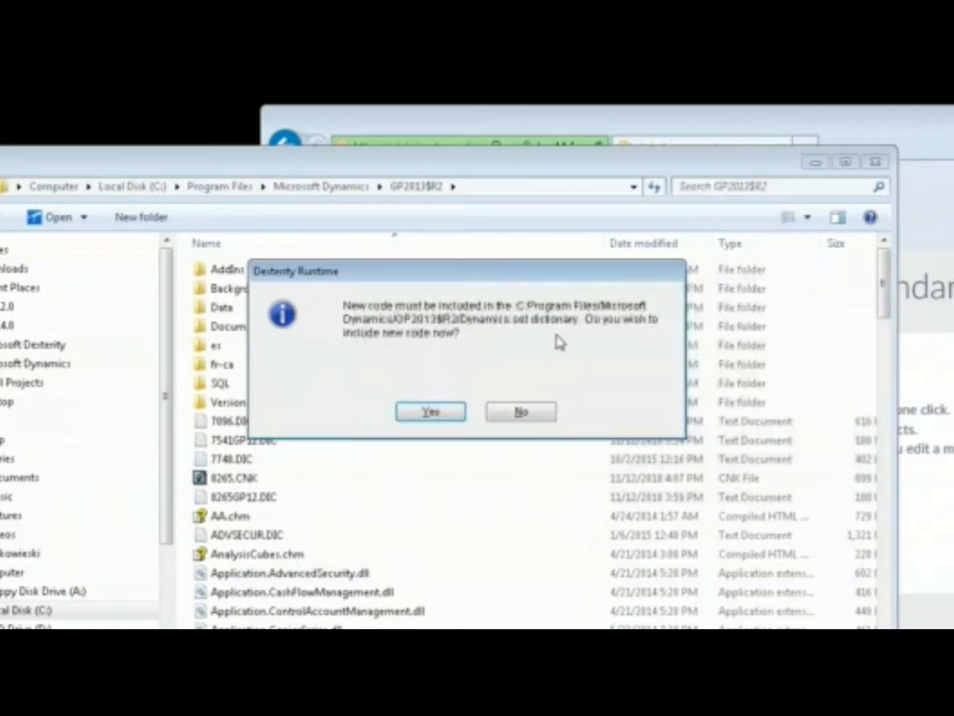
Step: Include the new code in the Dynamics.set dictionary and log in to the Fabrikam, Inc. sample company
{"action": "left_click", "coordinate": [437, 416]}
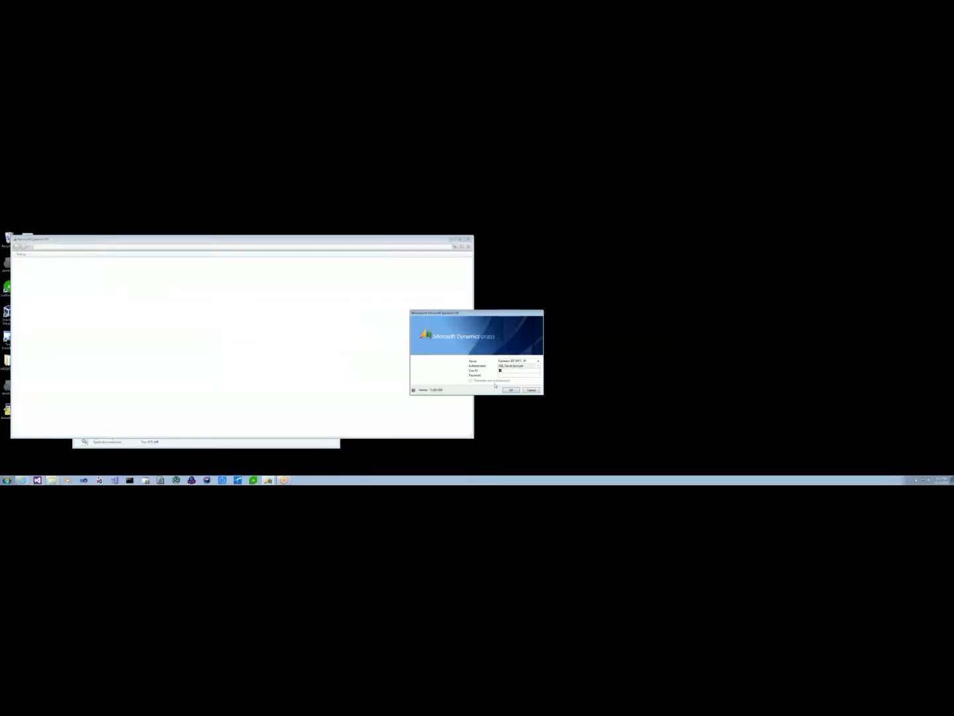
{"action": "left_click", "coordinate": [510, 390]}
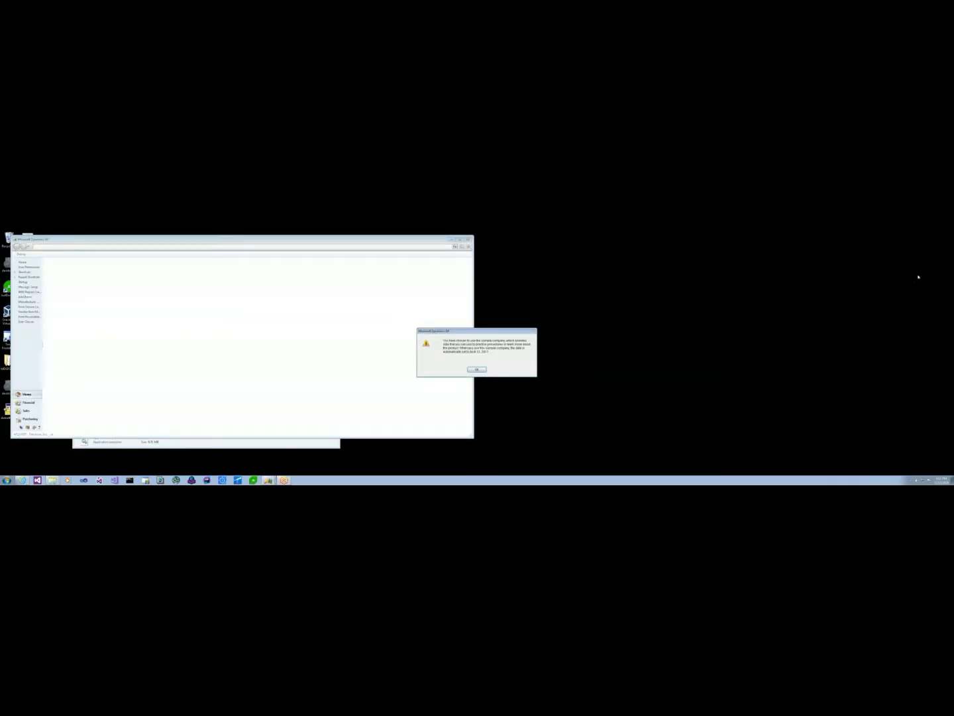
{"action": "right_click", "coordinate": [916, 300]}
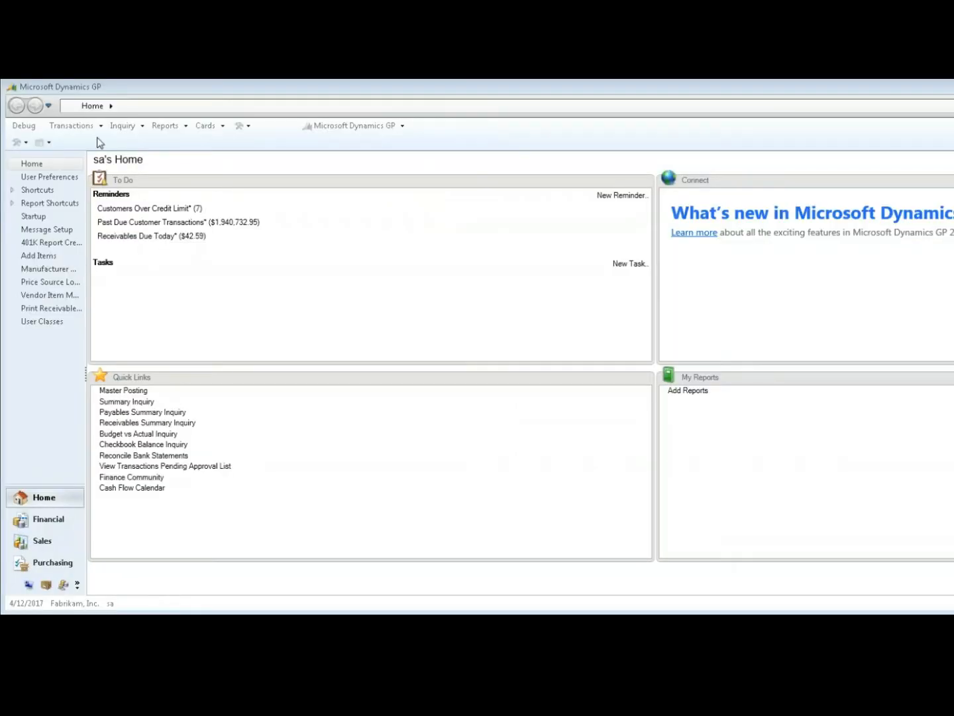
Step: Open the Apply Sales Documents window from the Sales transactions to examine it, then close it
{"action": "left_click", "coordinate": [81, 125]}
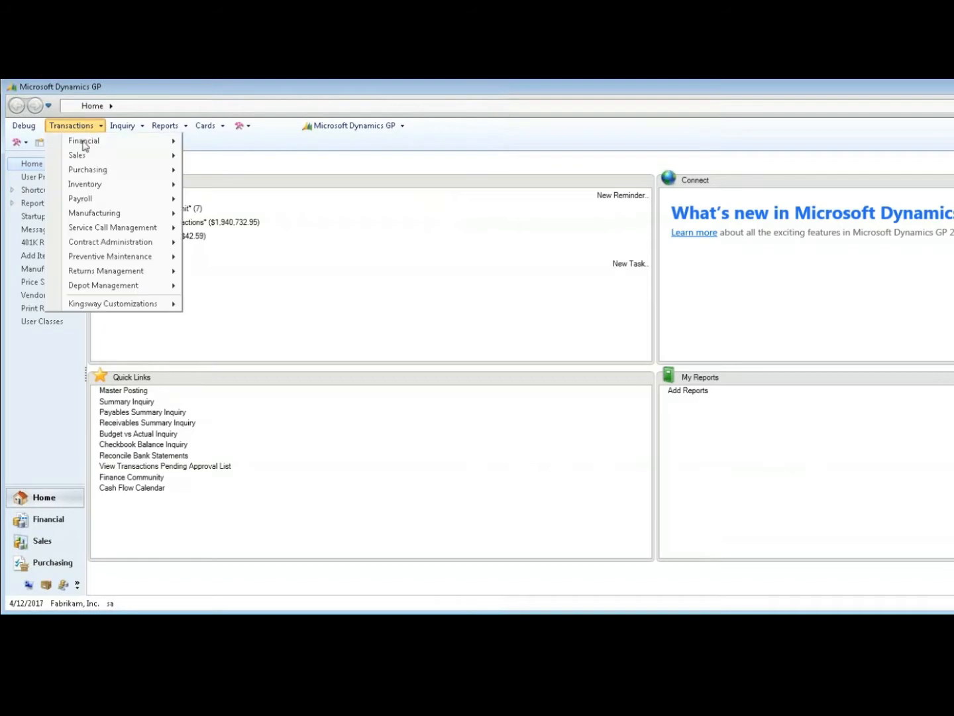
{"action": "mouse_move", "coordinate": [83, 159]}
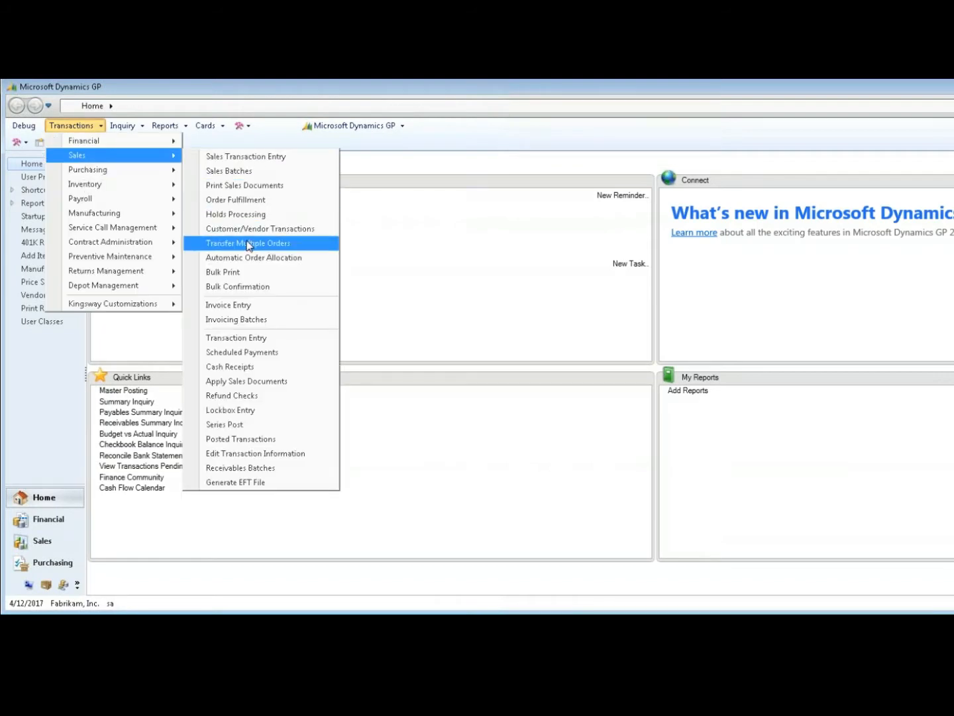
{"action": "left_click", "coordinate": [236, 381]}
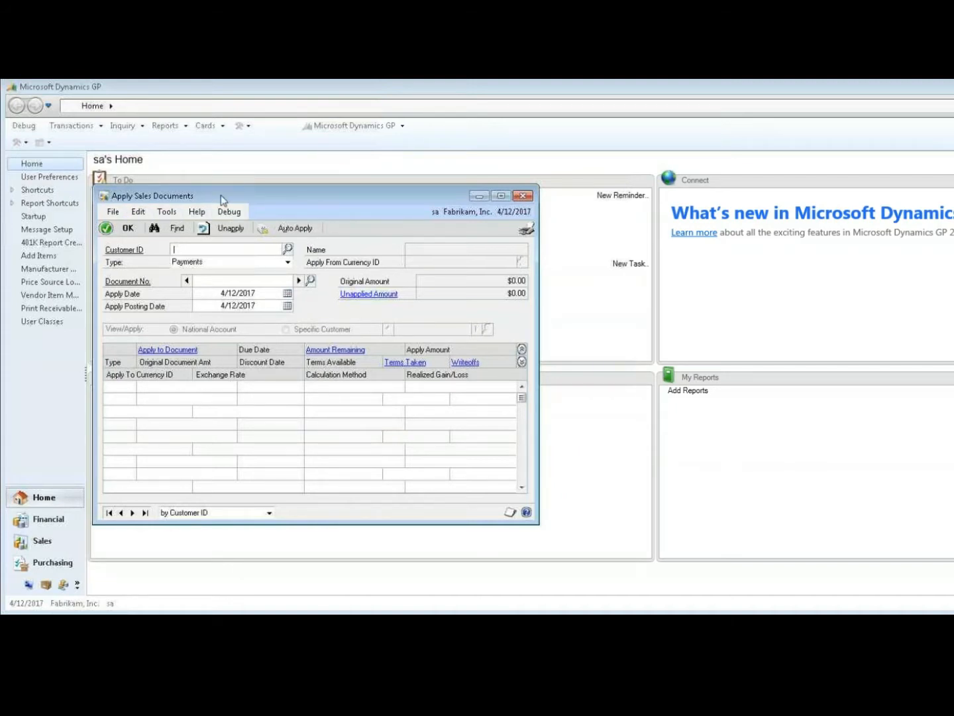
{"action": "left_click_drag", "start_coordinate": [208, 195], "coordinate": [238, 195]}
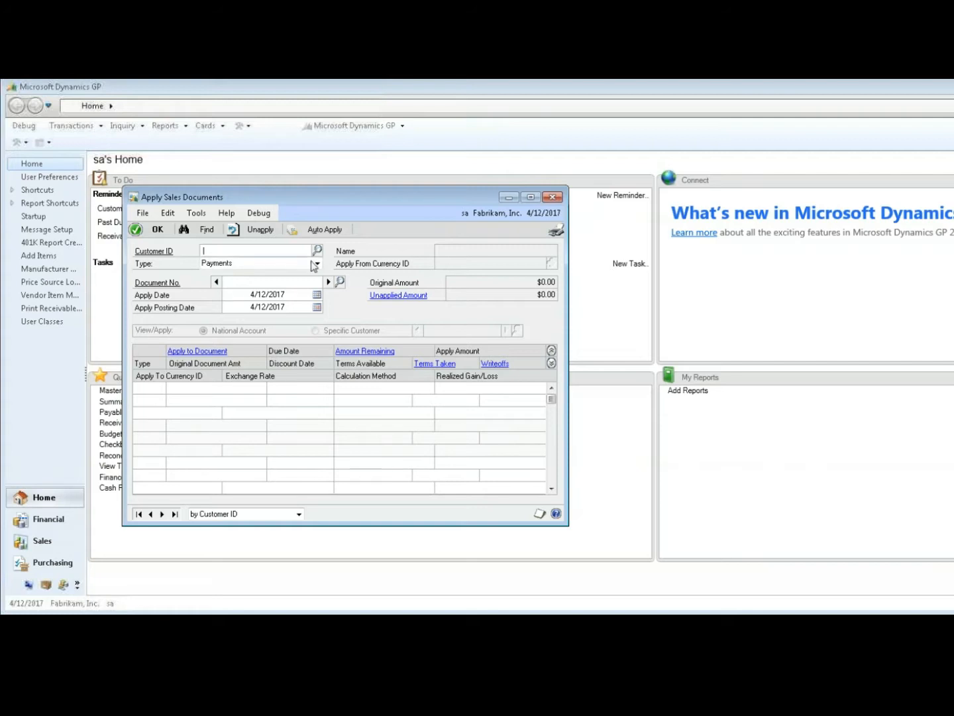
{"action": "left_click", "coordinate": [551, 197]}
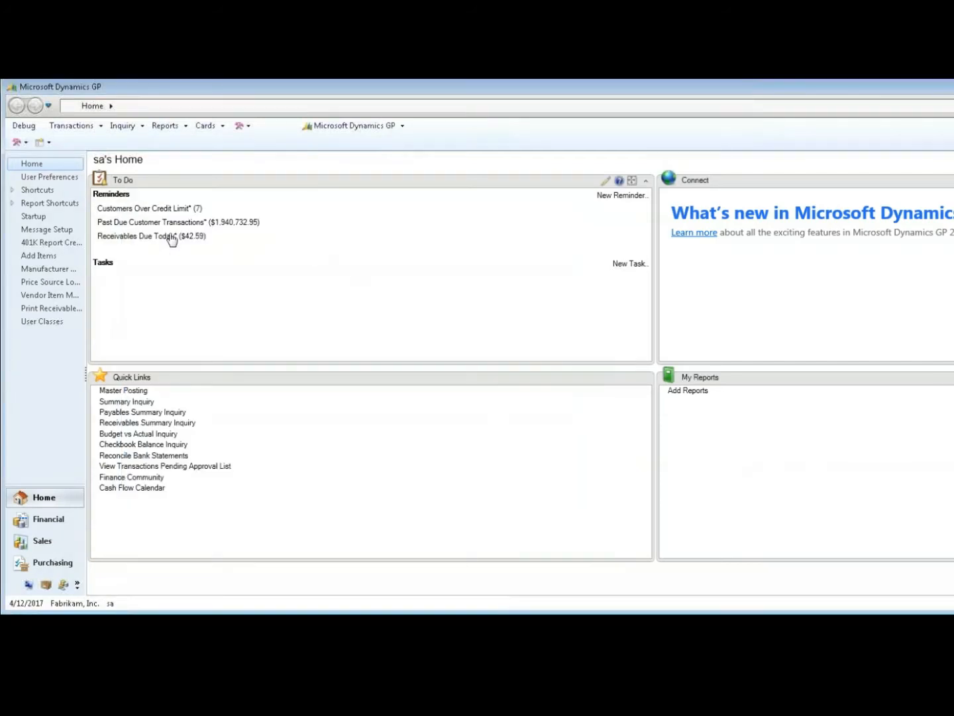
Step: Open User Security Setup and load the security settings of user sa for Fabrikam, Inc
{"action": "left_click", "coordinate": [317, 126]}
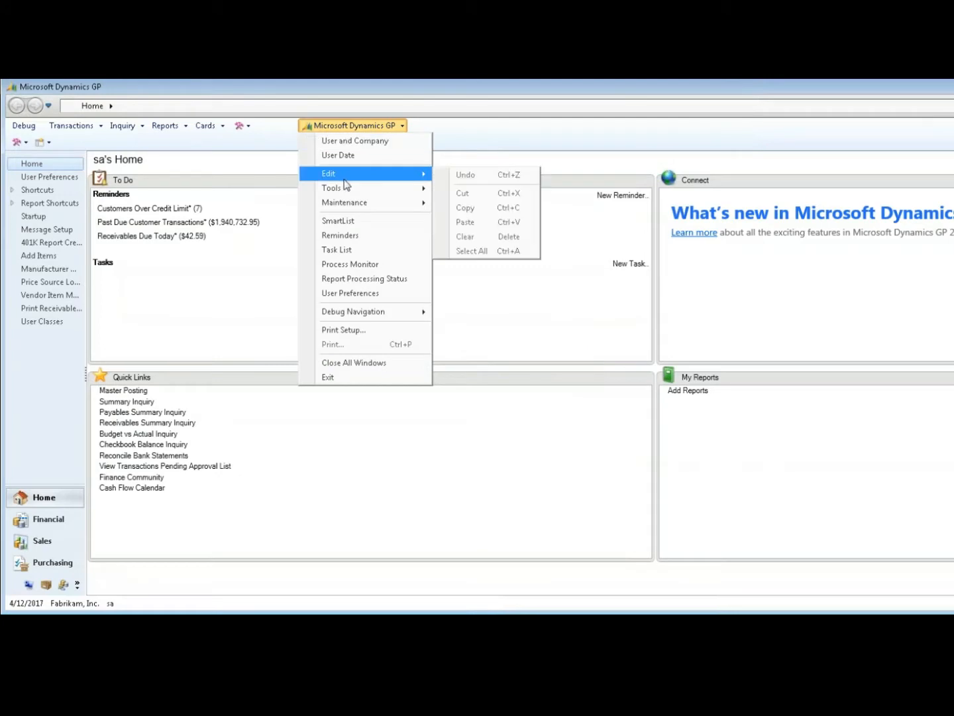
{"action": "mouse_move", "coordinate": [346, 188]}
{"action": "mouse_move", "coordinate": [481, 191]}
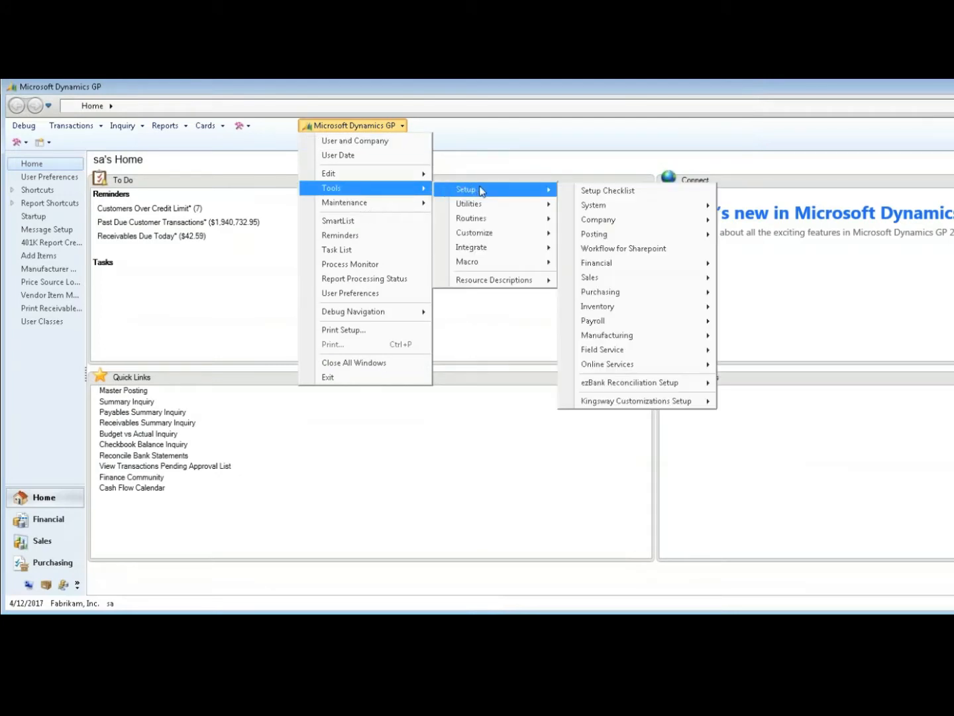
{"action": "mouse_move", "coordinate": [634, 211]}
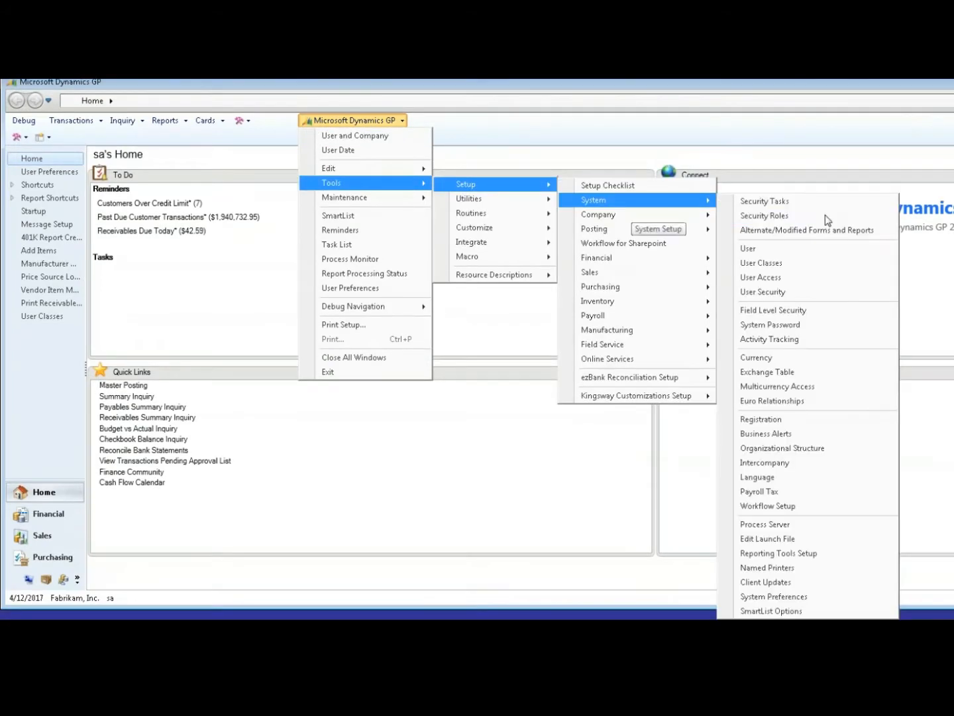
{"action": "left_click", "coordinate": [808, 293]}
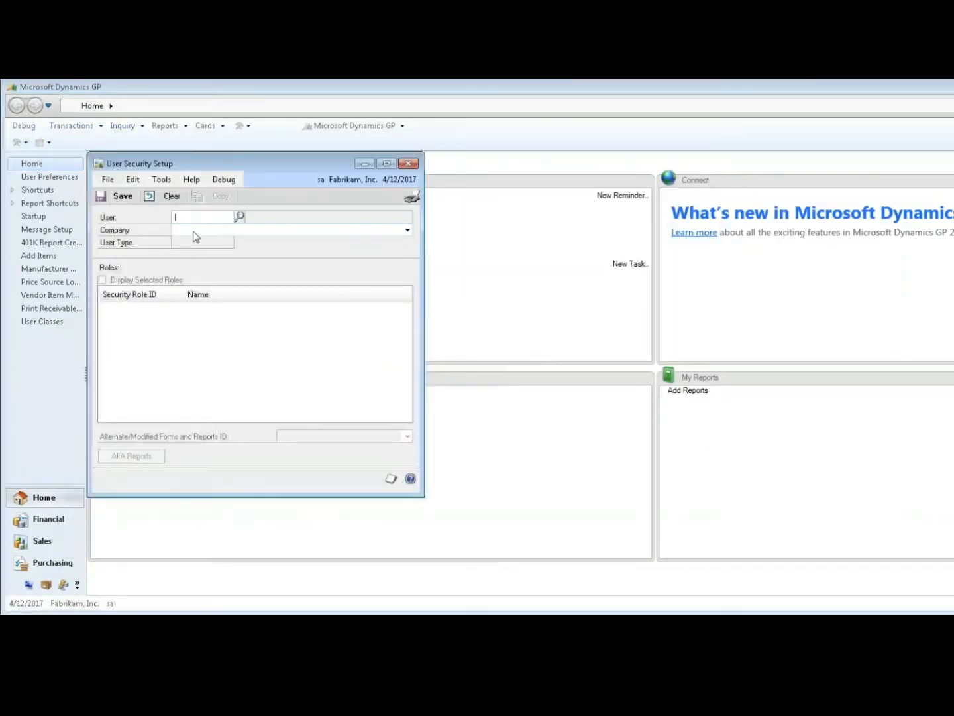
{"action": "type", "text": "sa"}
{"action": "key", "text": "Tab"}
{"action": "key", "text": "f"}
{"action": "key", "text": "Tab"}
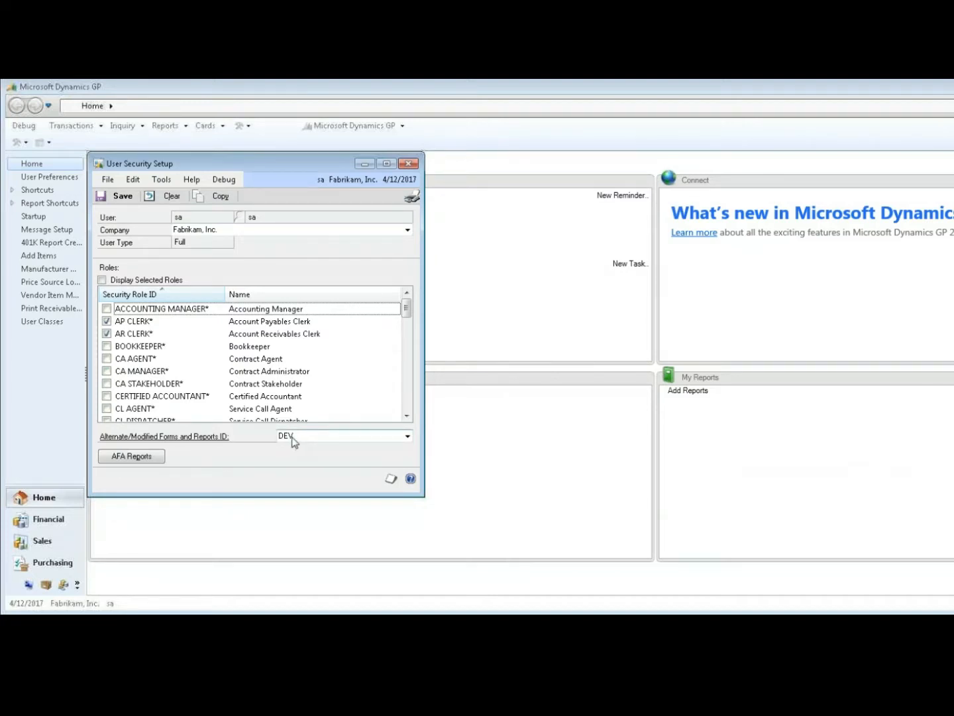
Step: Open the DEV Alternate/Modified Forms and Reports ID and filter it to the last-listed Holland Del. Customizations product with type Windows
{"action": "left_click", "coordinate": [190, 438]}
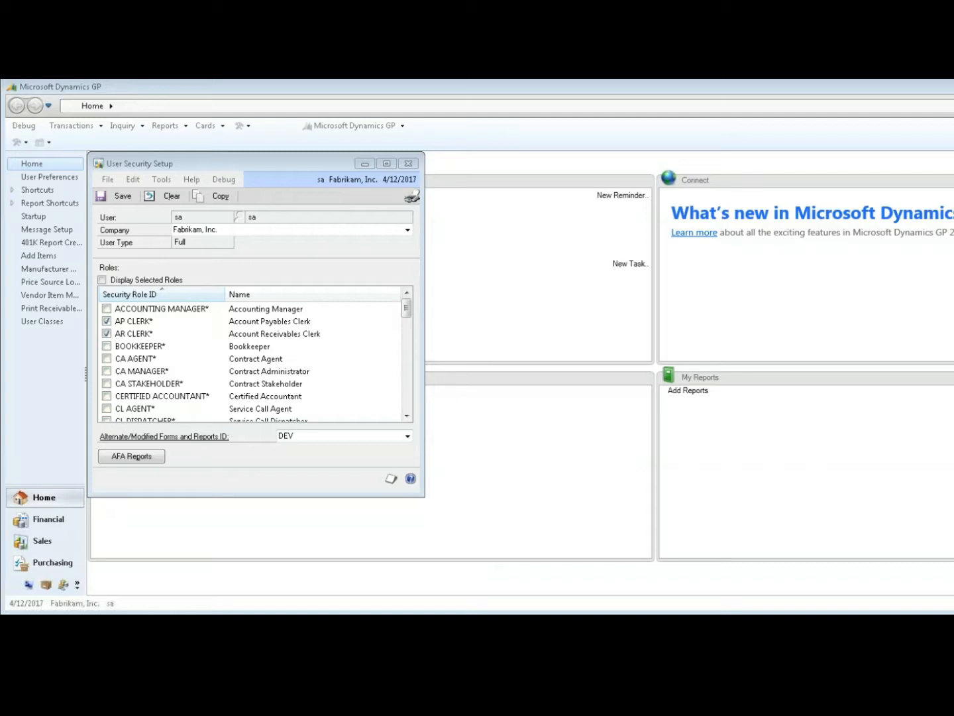
{"action": "left_click", "coordinate": [266, 273]}
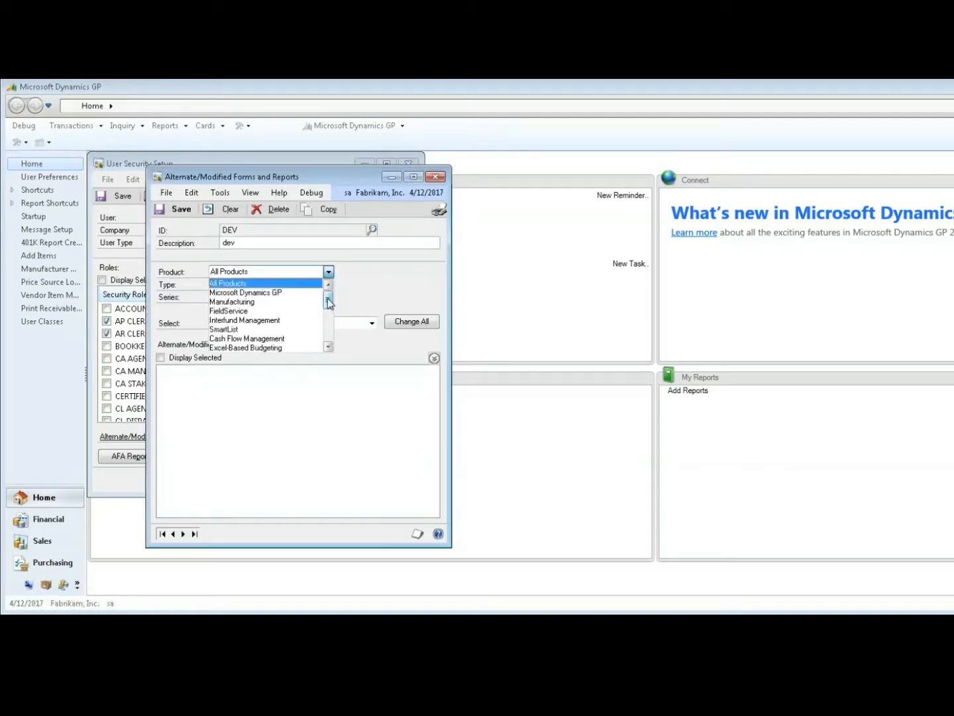
{"action": "left_click_drag", "start_coordinate": [328, 302], "coordinate": [331, 342]}
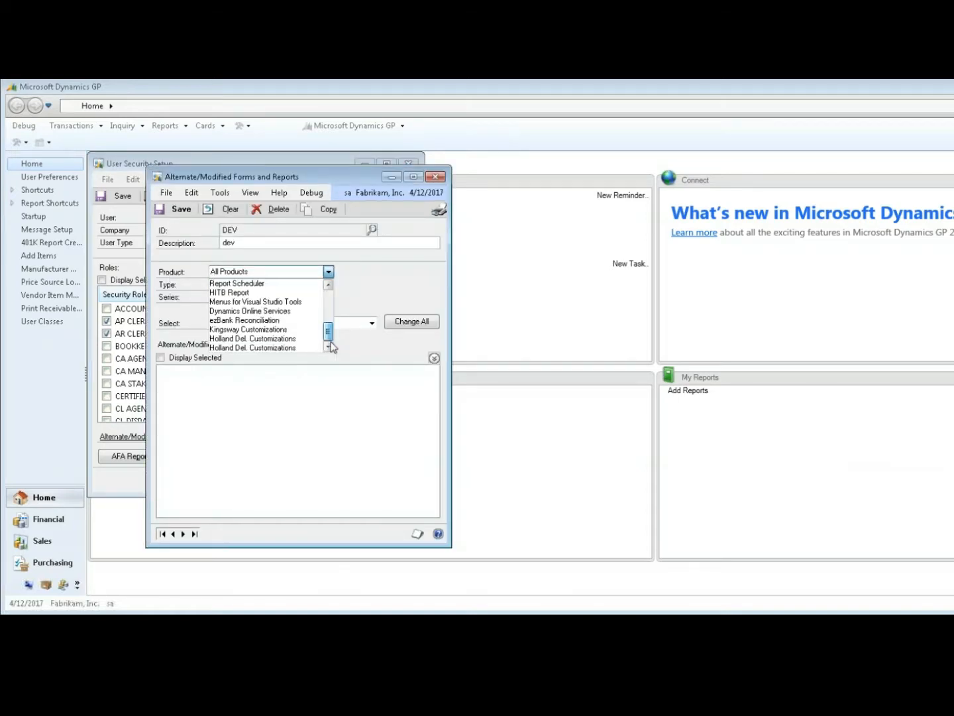
{"action": "left_click", "coordinate": [284, 350]}
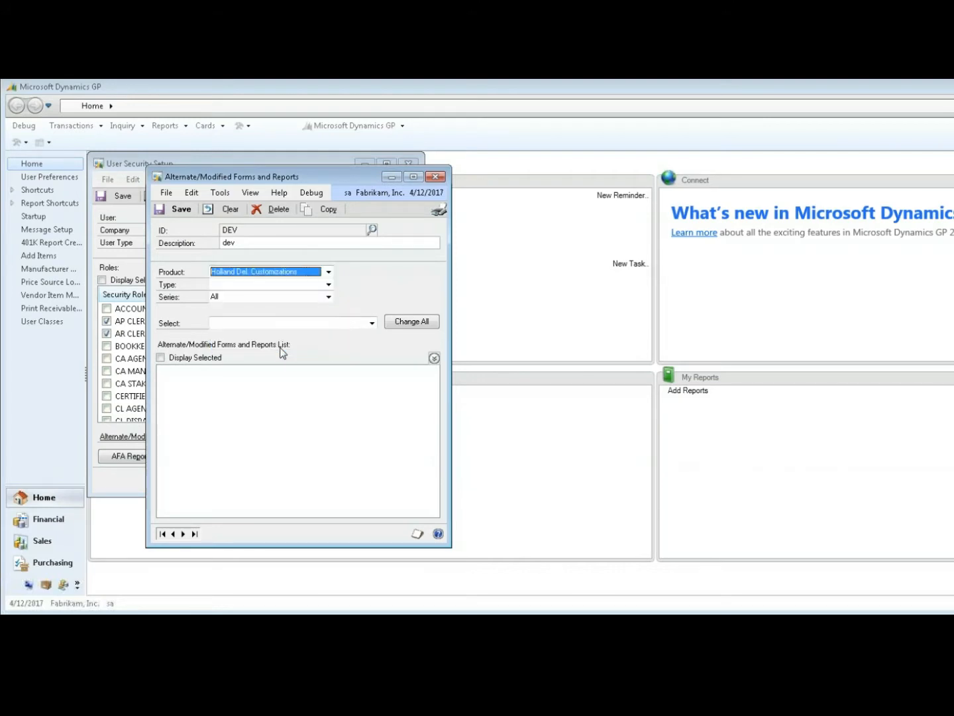
{"action": "left_click", "coordinate": [259, 285]}
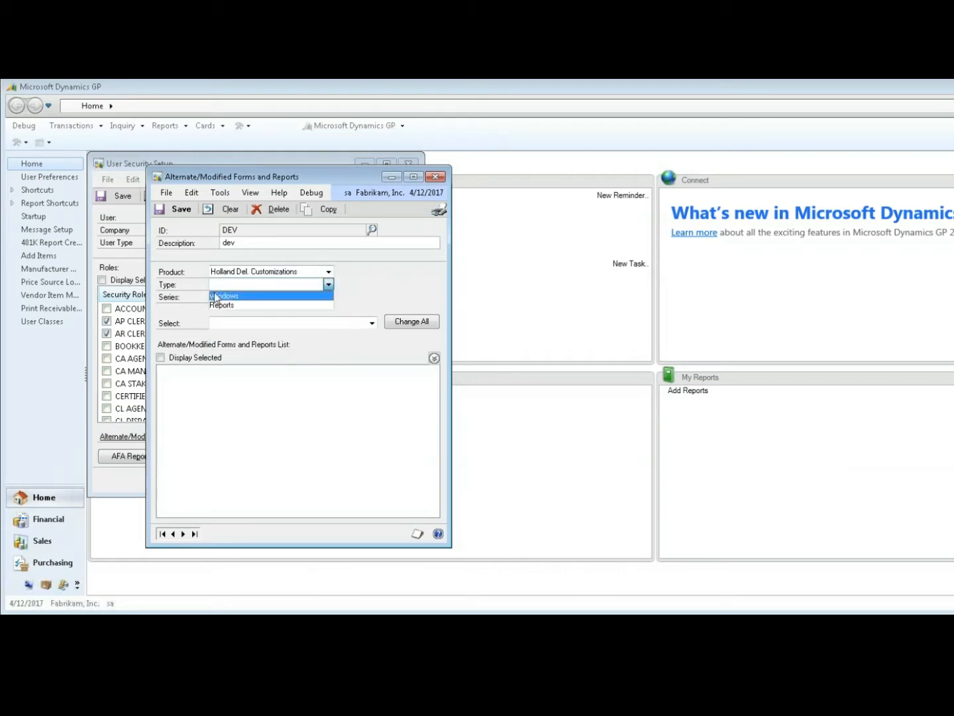
{"action": "left_click", "coordinate": [225, 296]}
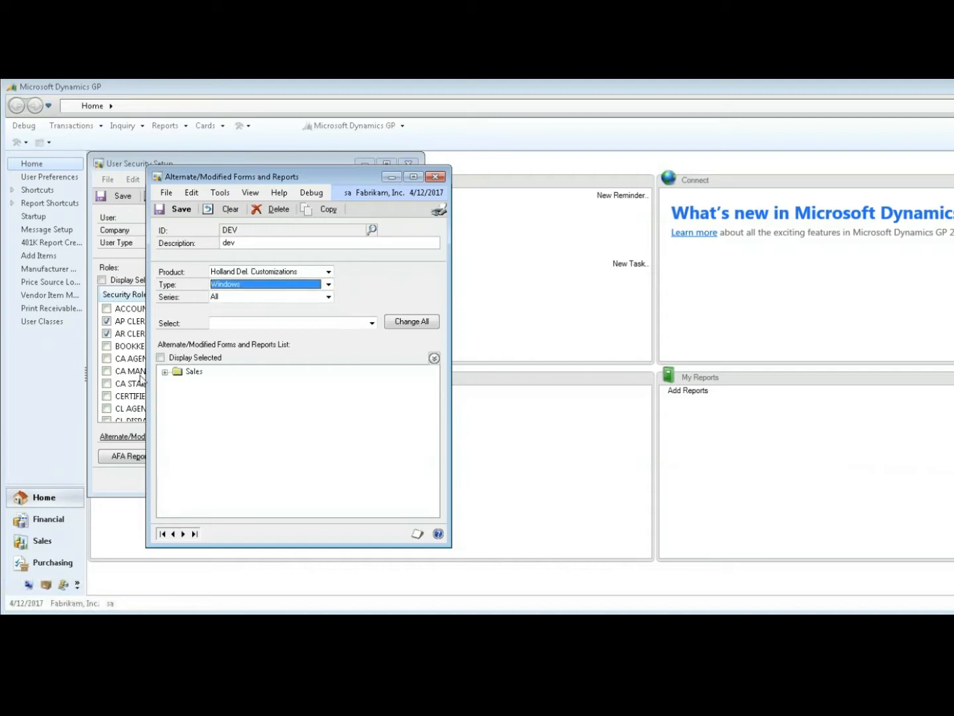
Step: Select the Holland Del. Customizations version of the Sales window Apply Sales Documents, then save and close the DEV ID
{"action": "left_click", "coordinate": [165, 372]}
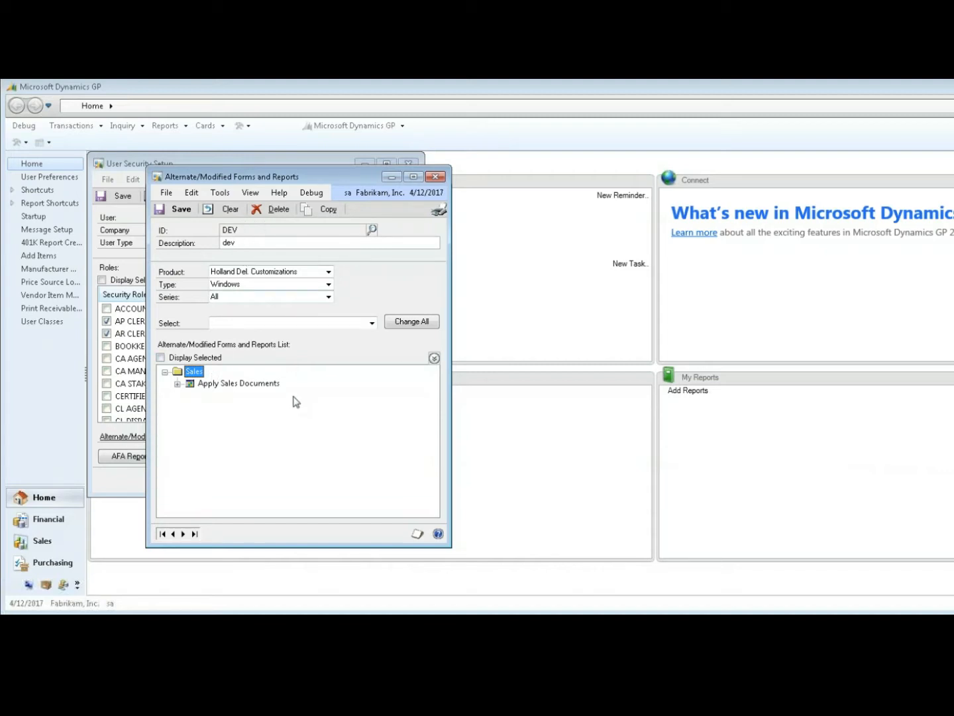
{"action": "left_click", "coordinate": [177, 384]}
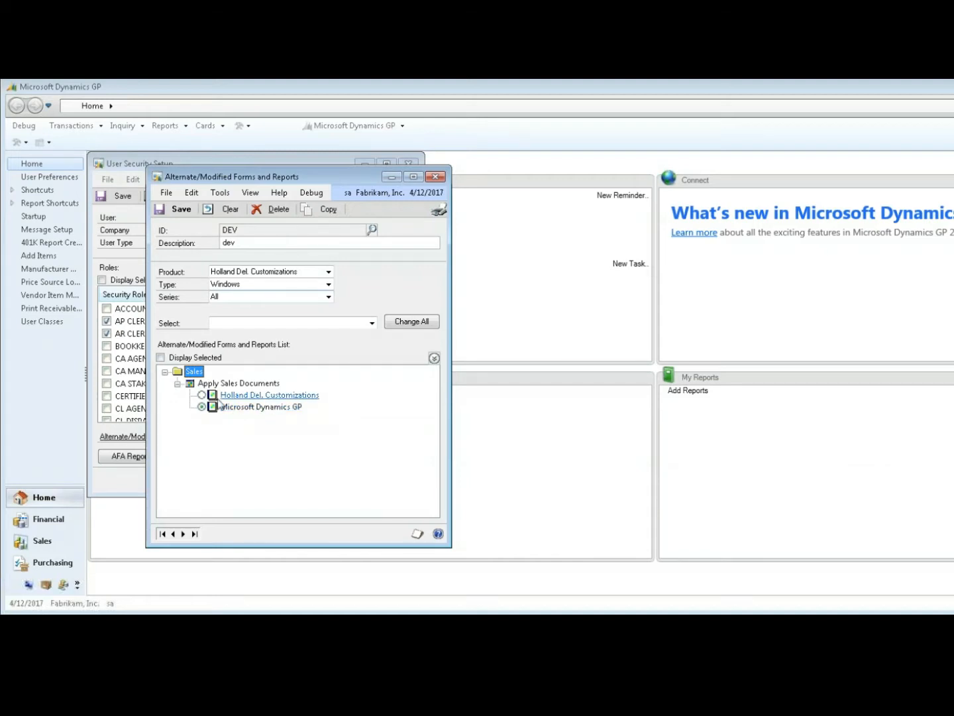
{"action": "left_click", "coordinate": [202, 395]}
{"action": "left_click", "coordinate": [183, 210]}
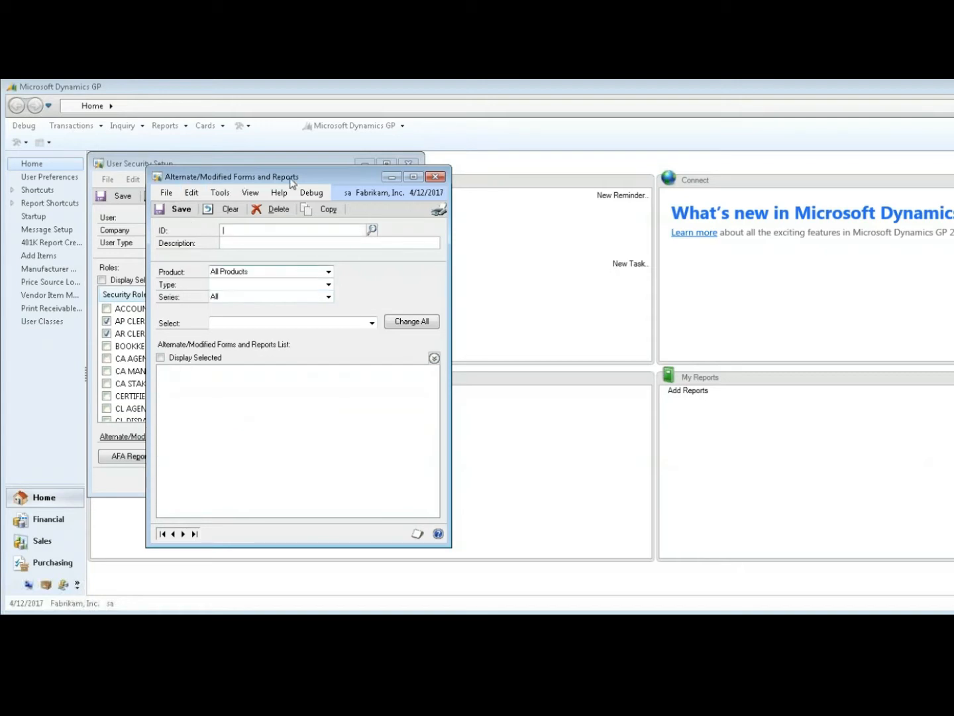
{"action": "left_click", "coordinate": [436, 176]}
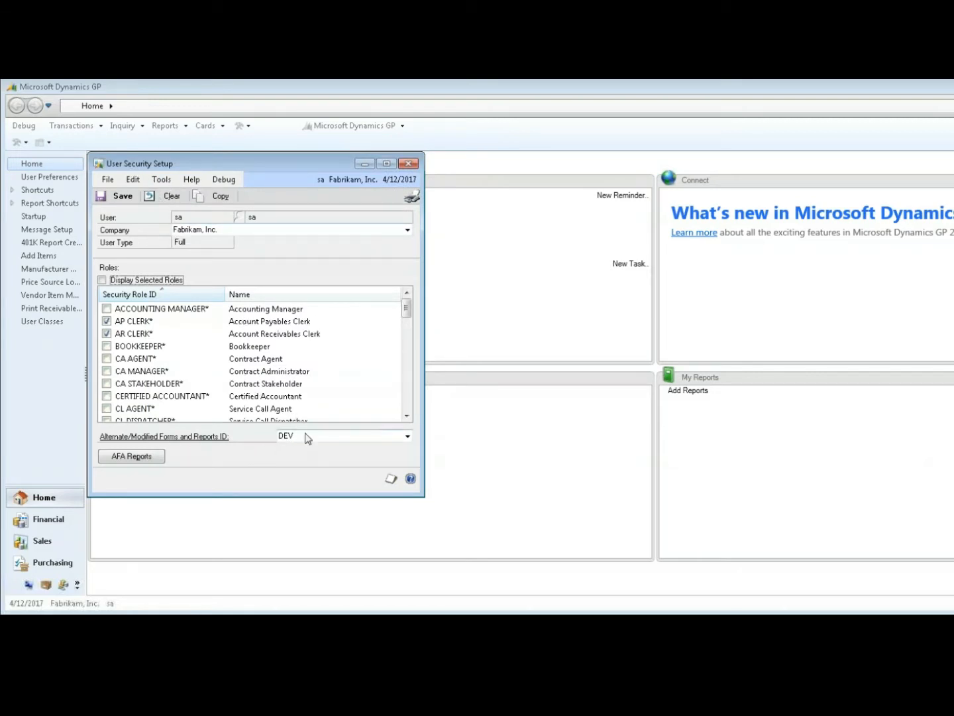
Step: Select DEV as the user's Alternate/Modified Forms and Reports ID, save the user security, and close the setup window
{"action": "left_click", "coordinate": [333, 436]}
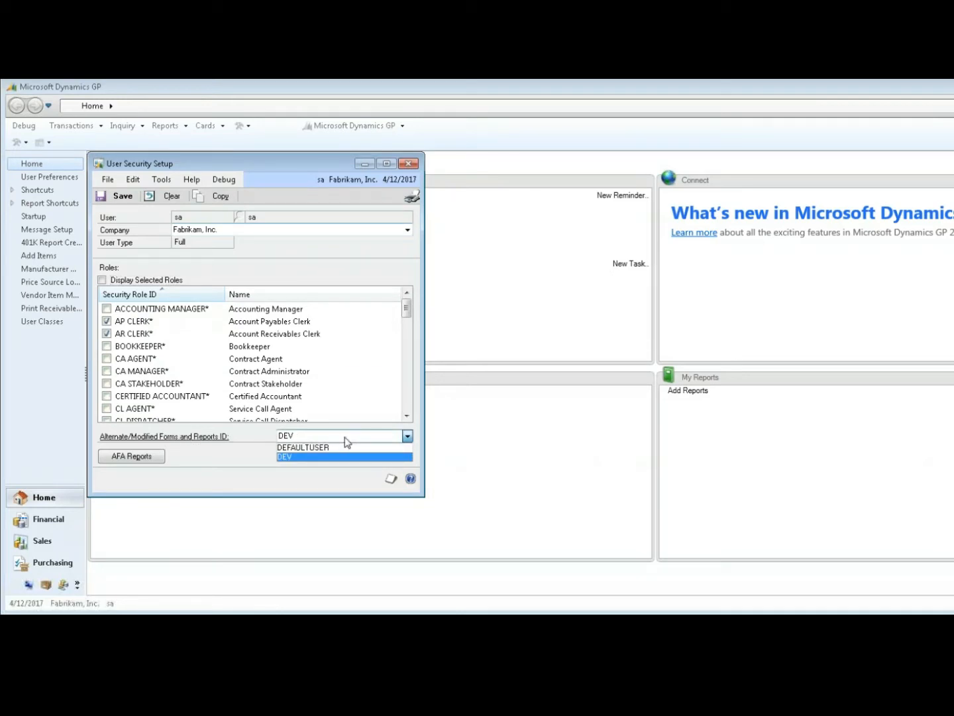
{"action": "left_click", "coordinate": [291, 458]}
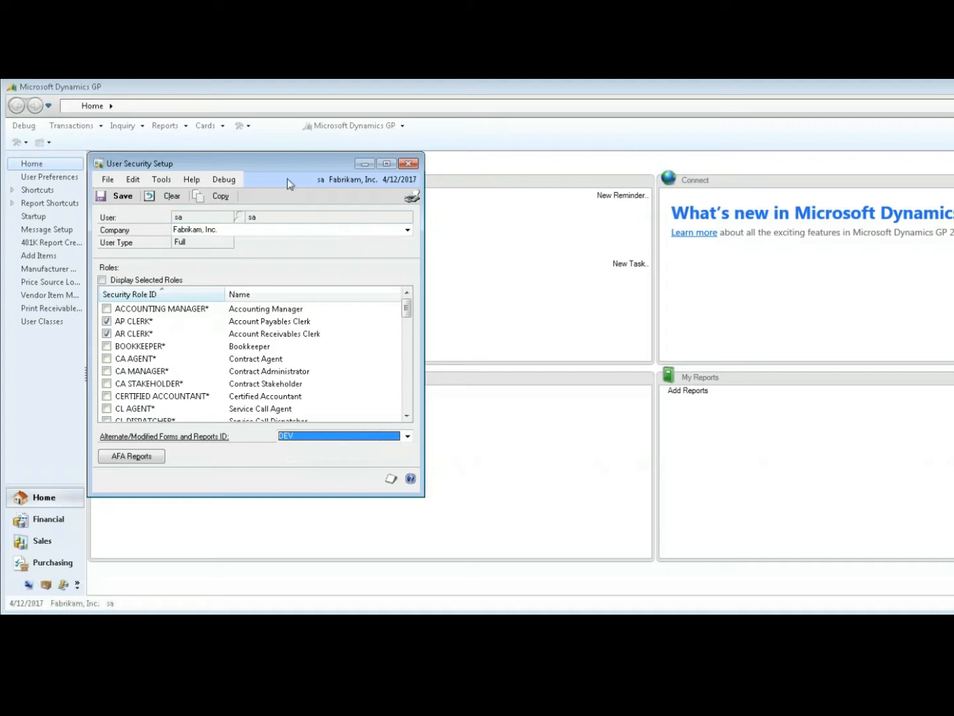
{"action": "left_click", "coordinate": [122, 196]}
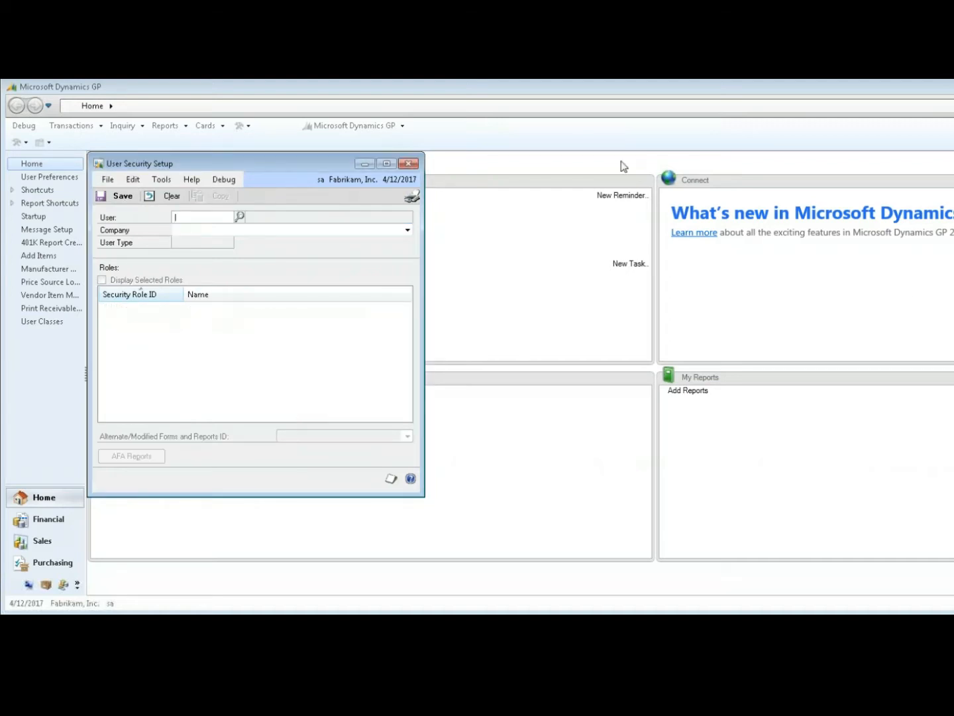
{"action": "left_click", "coordinate": [599, 149]}
Step: Start a cash receipt for Aaron Fitz Electrical with a check amount of $100.00 and fill in the check number
{"action": "left_click", "coordinate": [71, 125]}
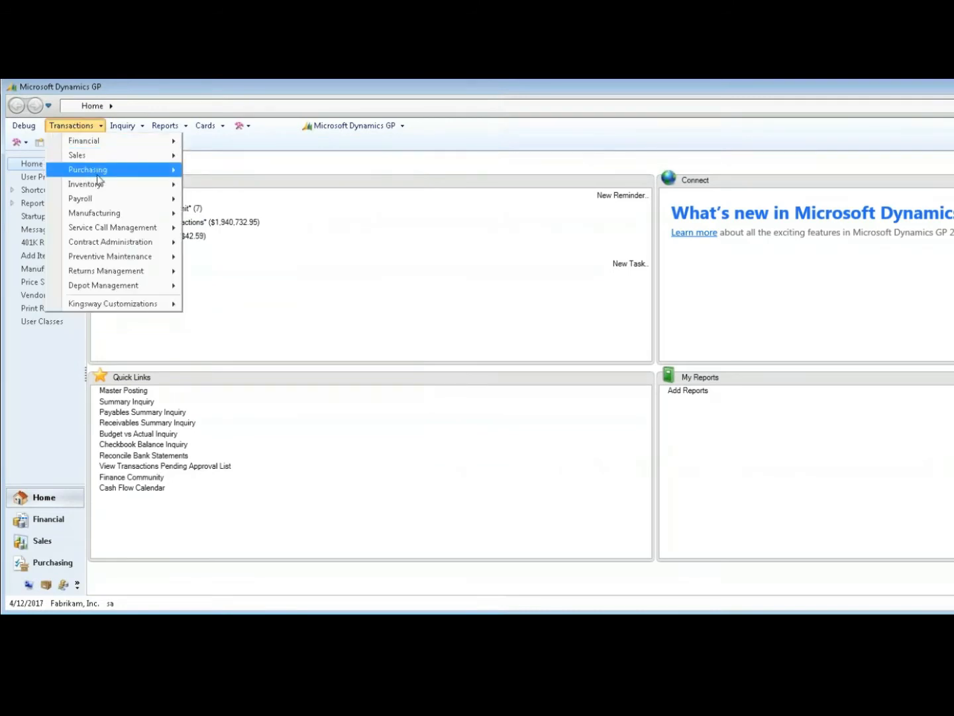
{"action": "mouse_move", "coordinate": [173, 156]}
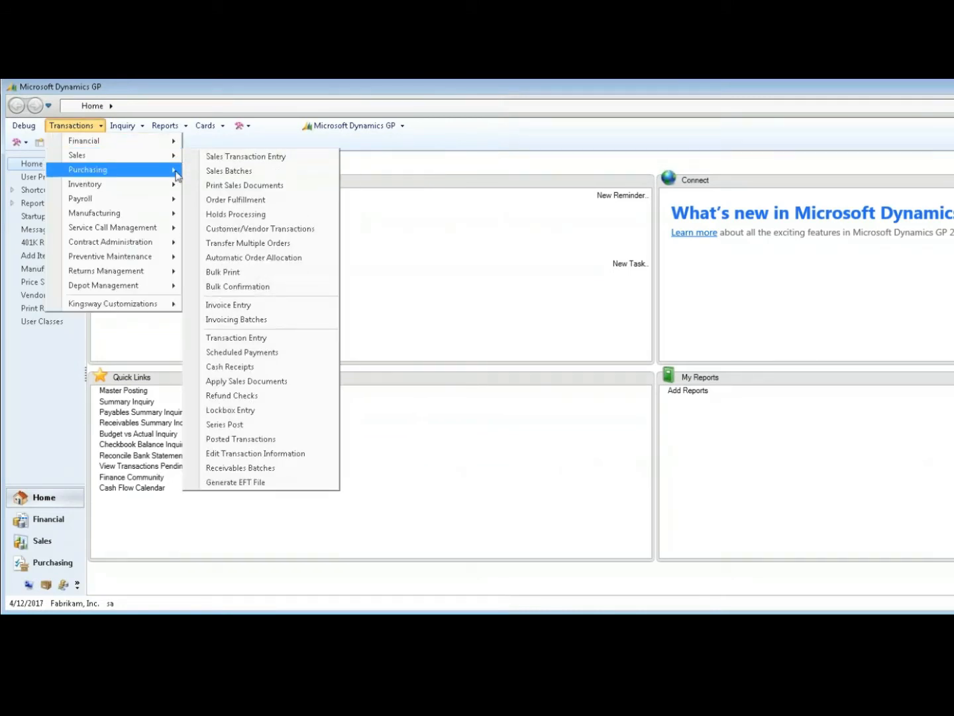
{"action": "left_click", "coordinate": [265, 367]}
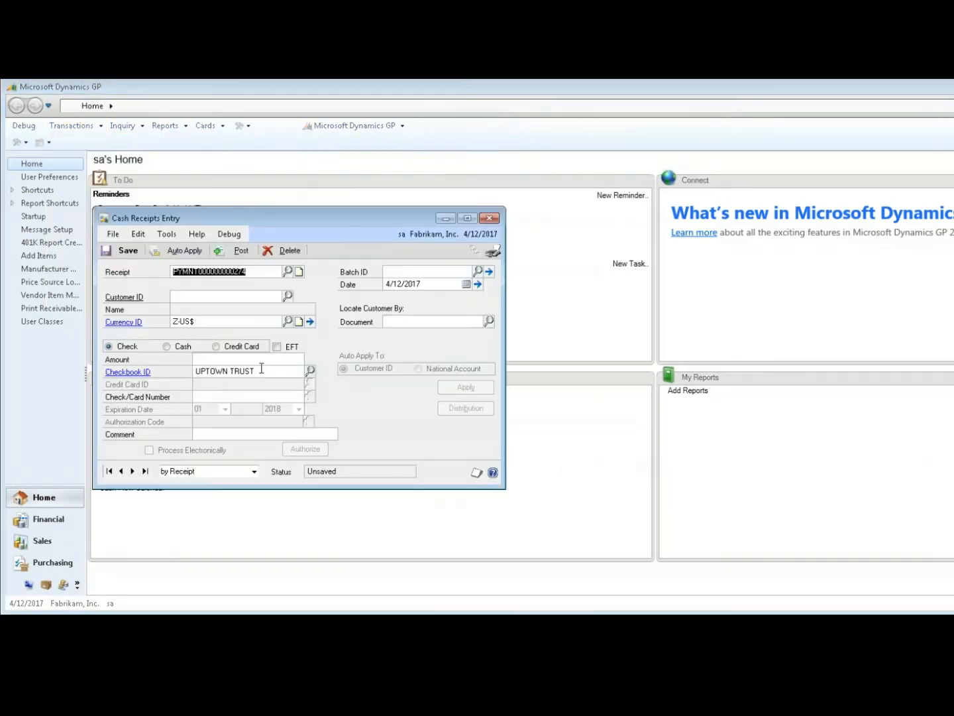
{"action": "left_click", "coordinate": [206, 297]}
{"action": "type", "text": "A"}
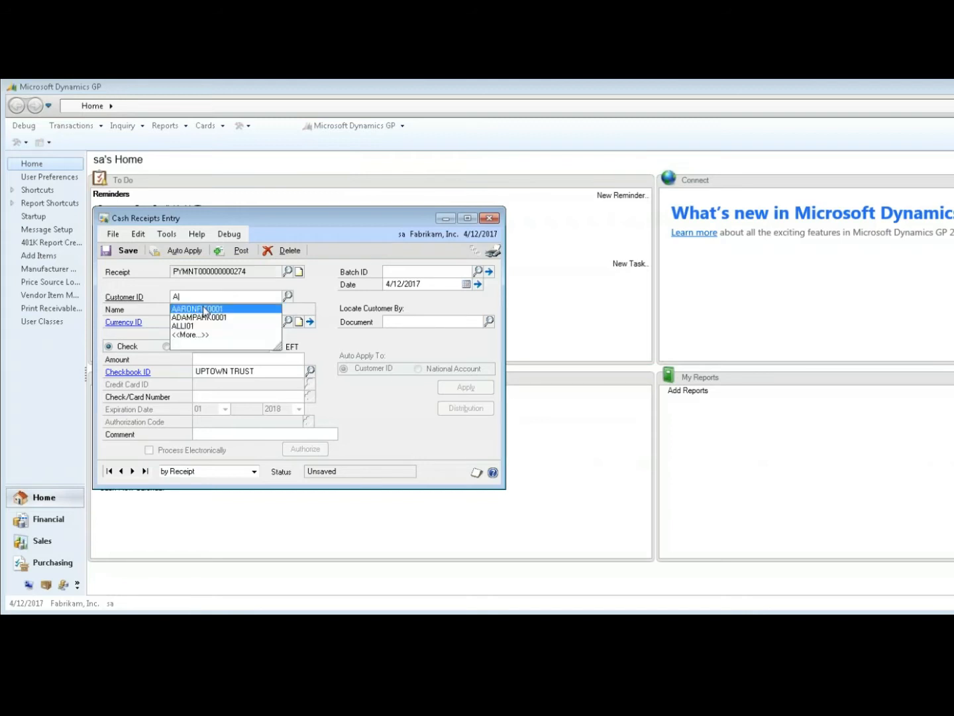
{"action": "left_click", "coordinate": [207, 310]}
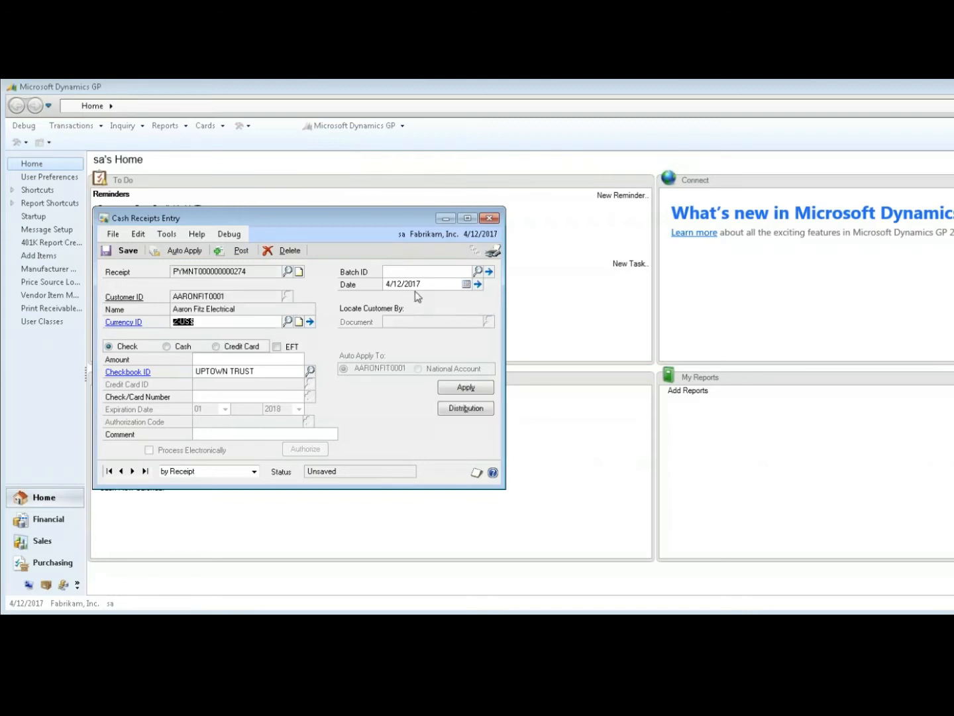
{"action": "key", "text": "Tab"}
{"action": "type", "text": "100"}
{"action": "key", "text": "Tab"}
{"action": "key", "text": "Tab"}
Step: Open Apply Sales Documents from the cash receipt, examine the Description column in expanded and collapsed rows, and return to the receipt
{"action": "left_click", "coordinate": [466, 385]}
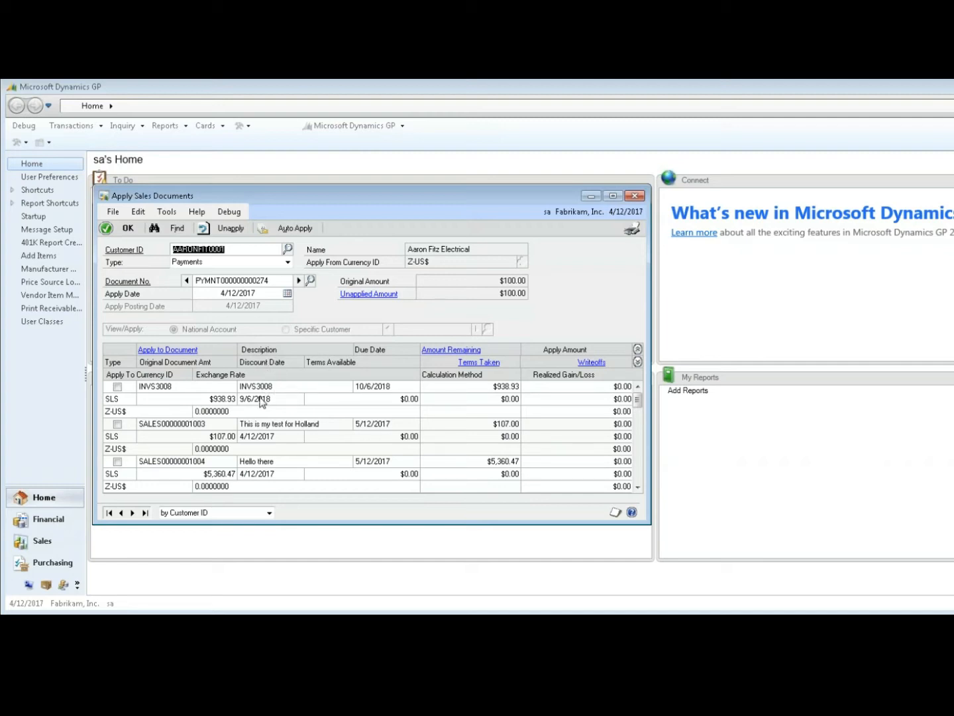
{"action": "left_click", "coordinate": [638, 361]}
{"action": "left_click", "coordinate": [489, 426]}
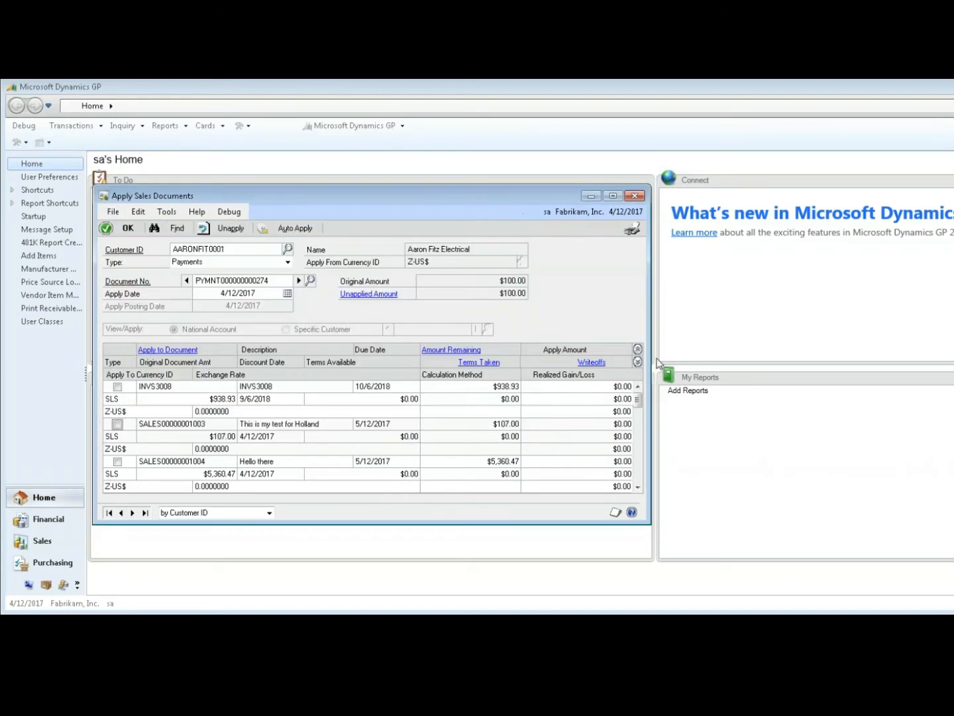
{"action": "left_click", "coordinate": [637, 348]}
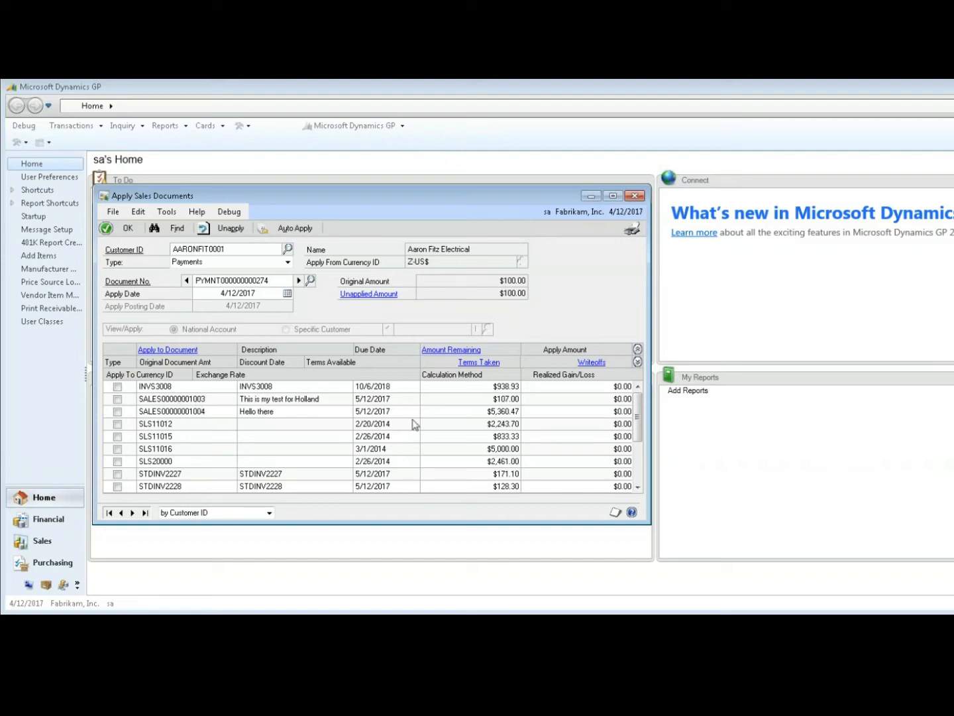
{"action": "left_click", "coordinate": [615, 388]}
{"action": "left_click", "coordinate": [125, 228]}
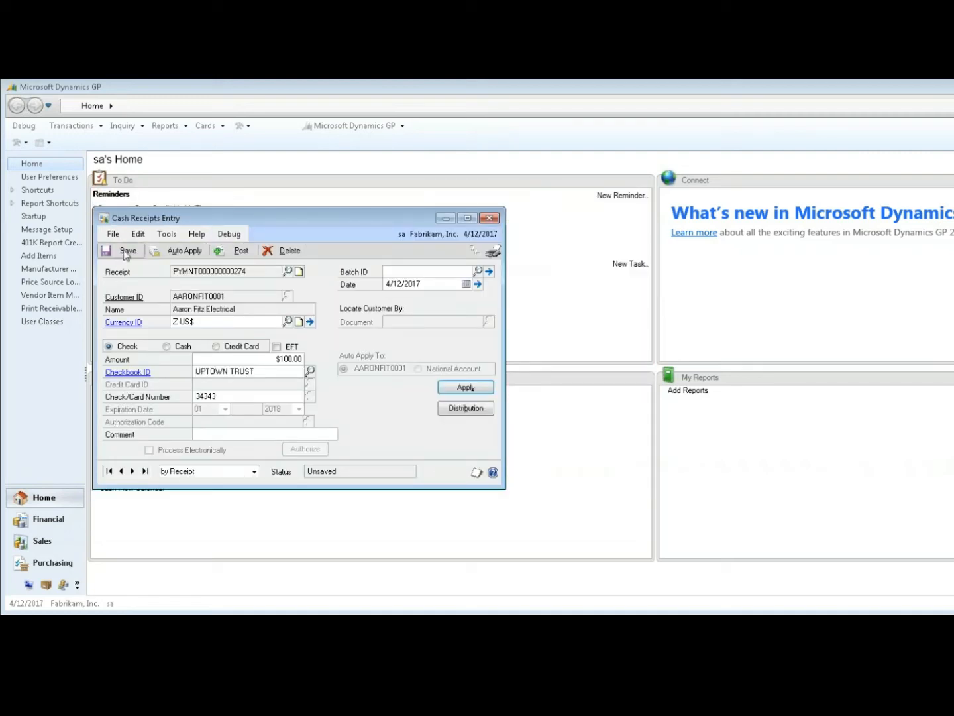
Step: Start a receivables sales invoice with the description "my new test" for customer Aaron Fitz Electrical
{"action": "left_click", "coordinate": [79, 128]}
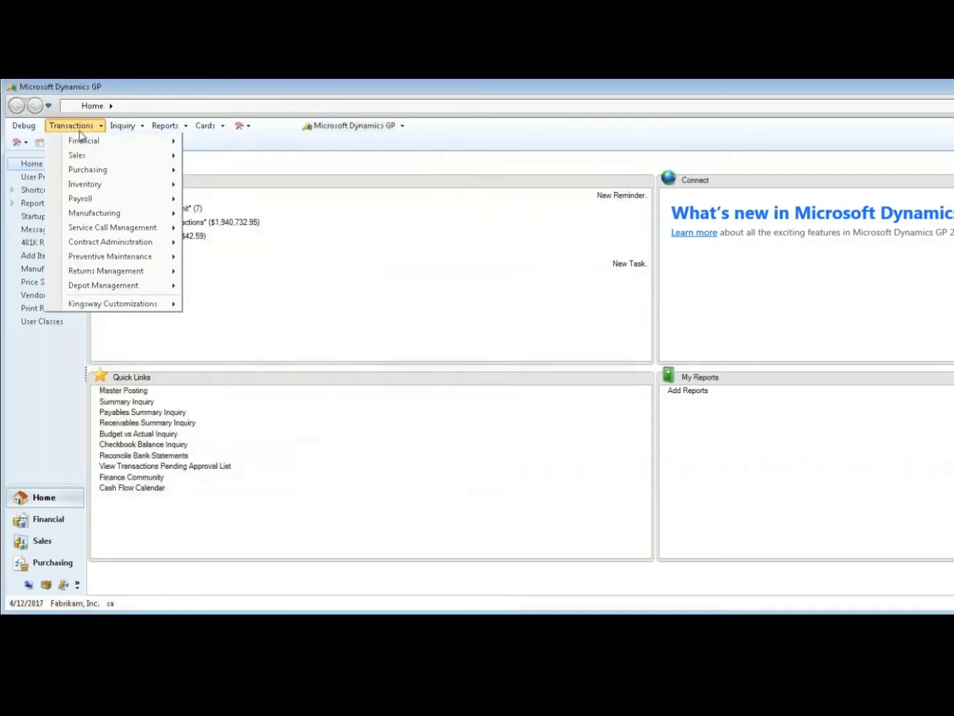
{"action": "mouse_move", "coordinate": [123, 157]}
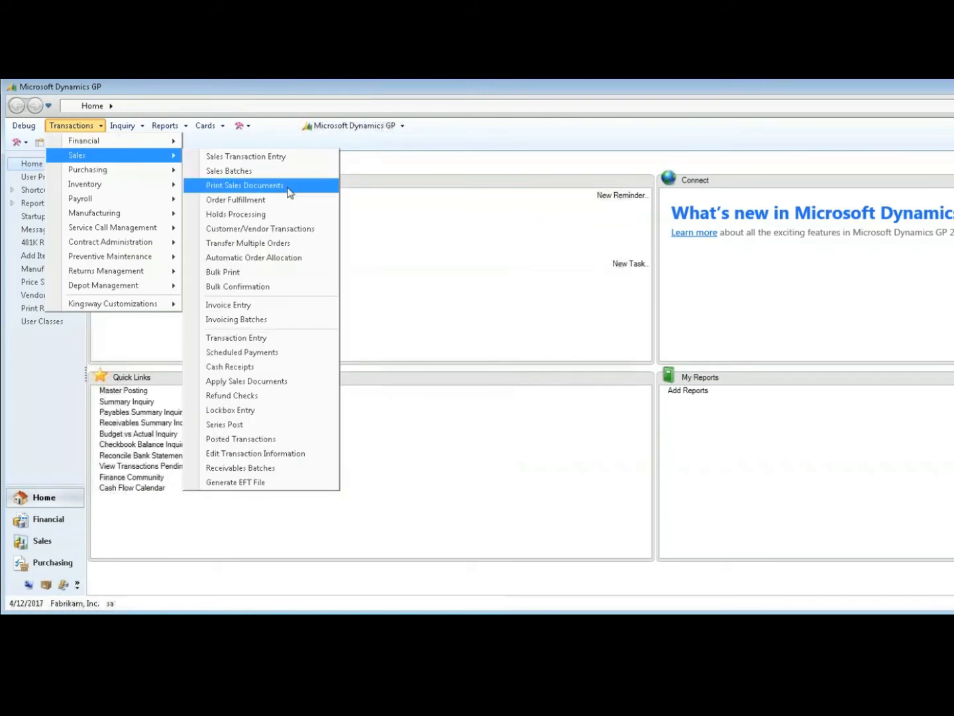
{"action": "left_click", "coordinate": [247, 339]}
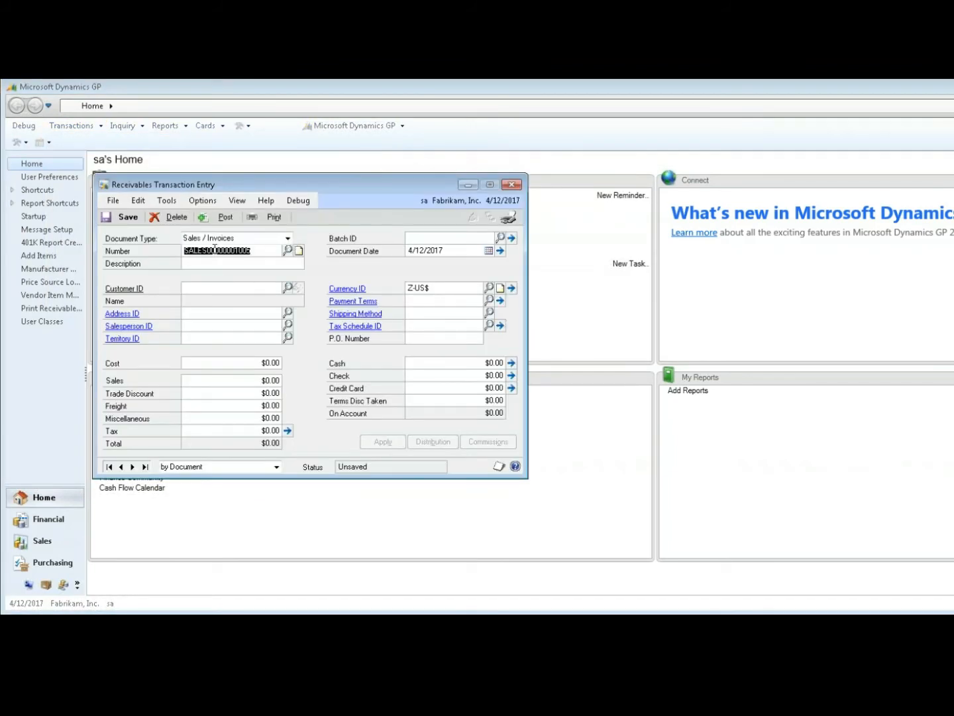
{"action": "key", "text": "Tab"}
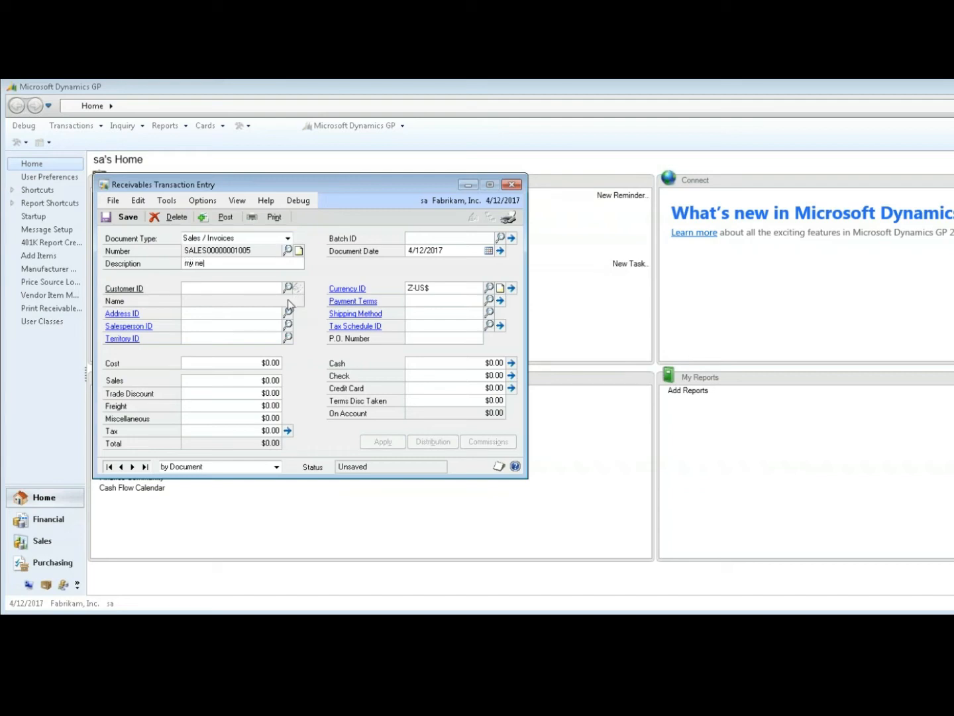
{"action": "key", "text": "Tab"}
{"action": "key", "text": "Tab"}
{"action": "key", "text": "Tab"}
{"action": "type", "text": "A"}
{"action": "key", "text": "Tab"}
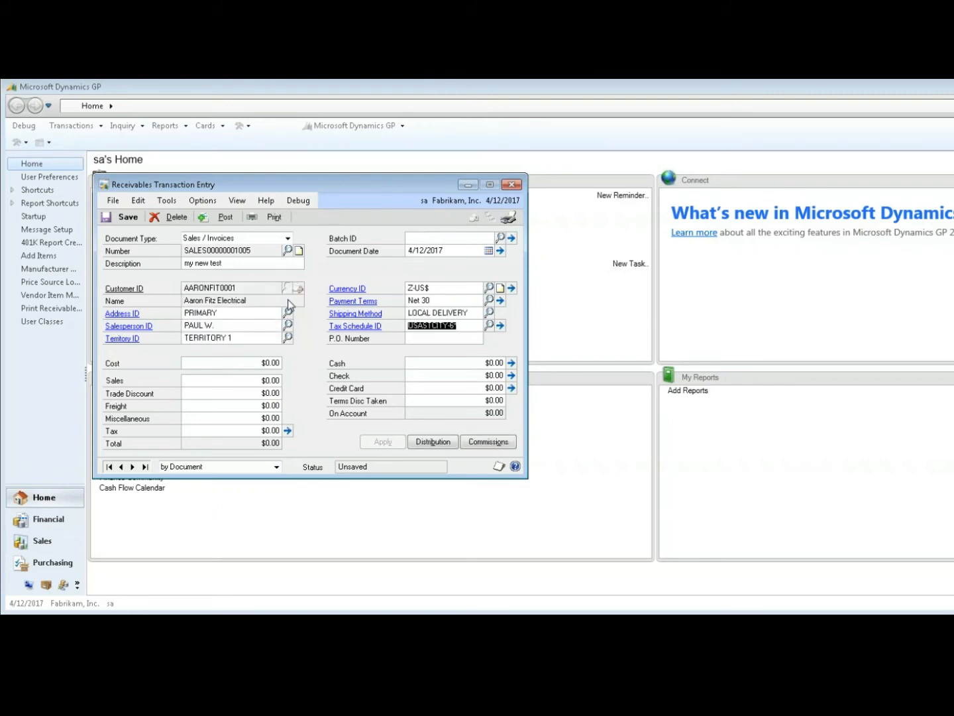
Step: Set the invoice's sales amount to $46.54, post it, and close Receivables Transaction Entry
{"action": "type", "text": "46.54"}
{"action": "key", "text": "Tab"}
{"action": "key", "text": "Tab"}
{"action": "key", "text": "Tab"}
{"action": "key", "text": "Tab"}
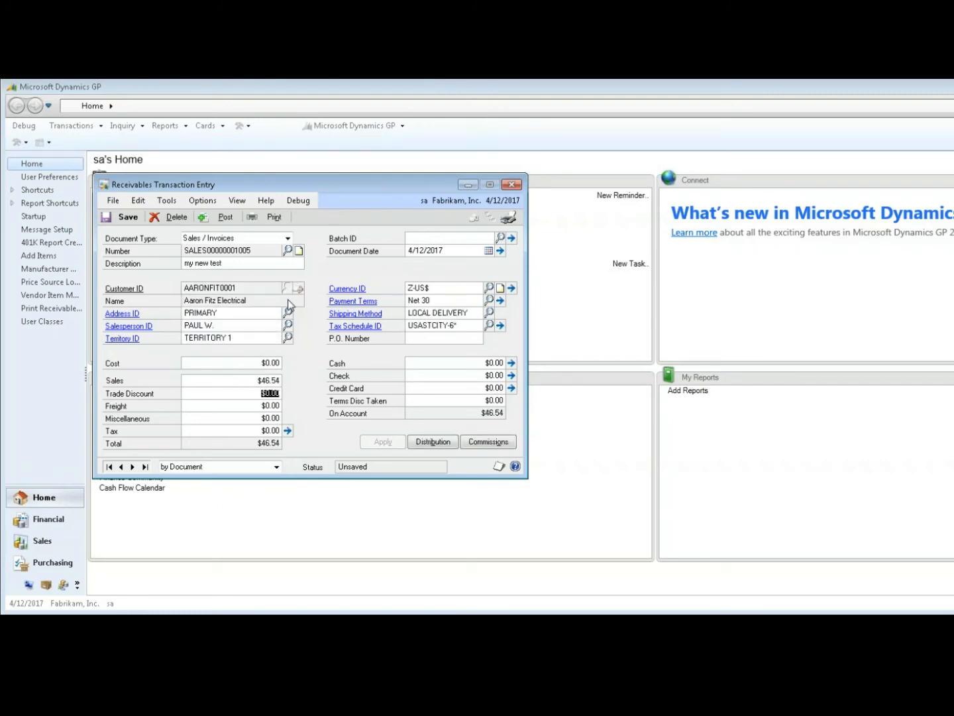
{"action": "left_click", "coordinate": [225, 217]}
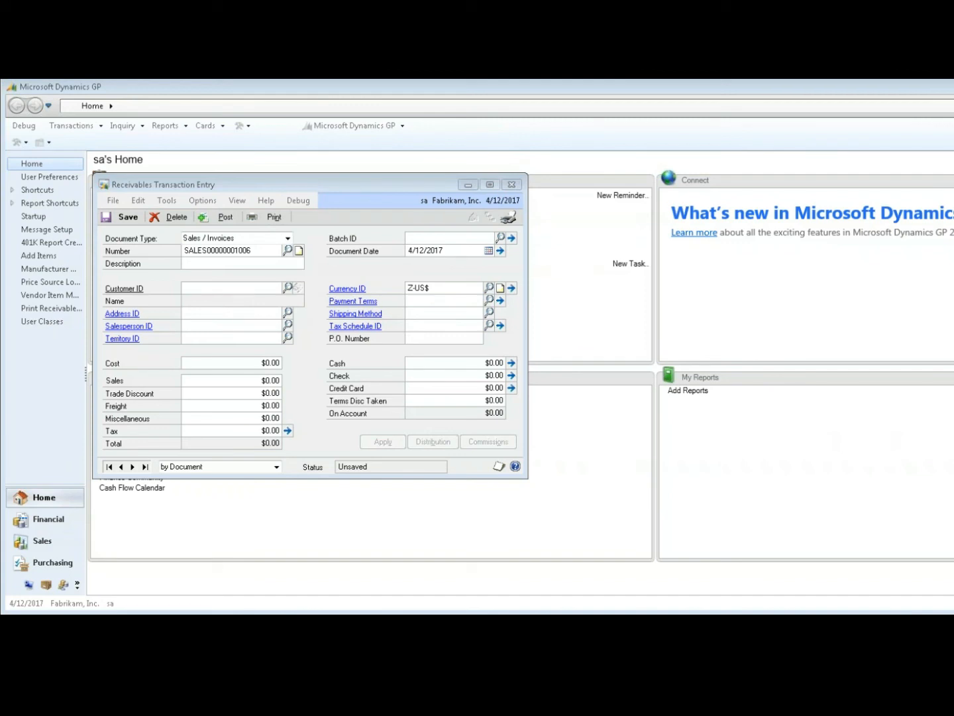
{"action": "left_click", "coordinate": [512, 184]}
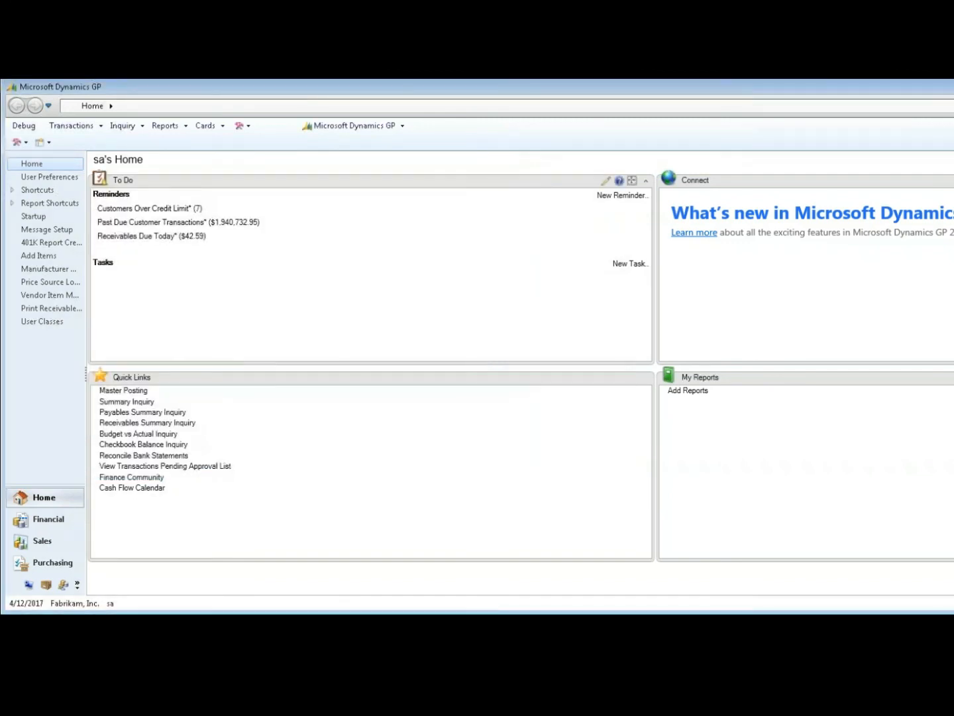
Step: Return to the open cash receipt and check the new invoice's description in the collapsed Apply Sales Documents list
{"action": "left_click", "coordinate": [187, 614]}
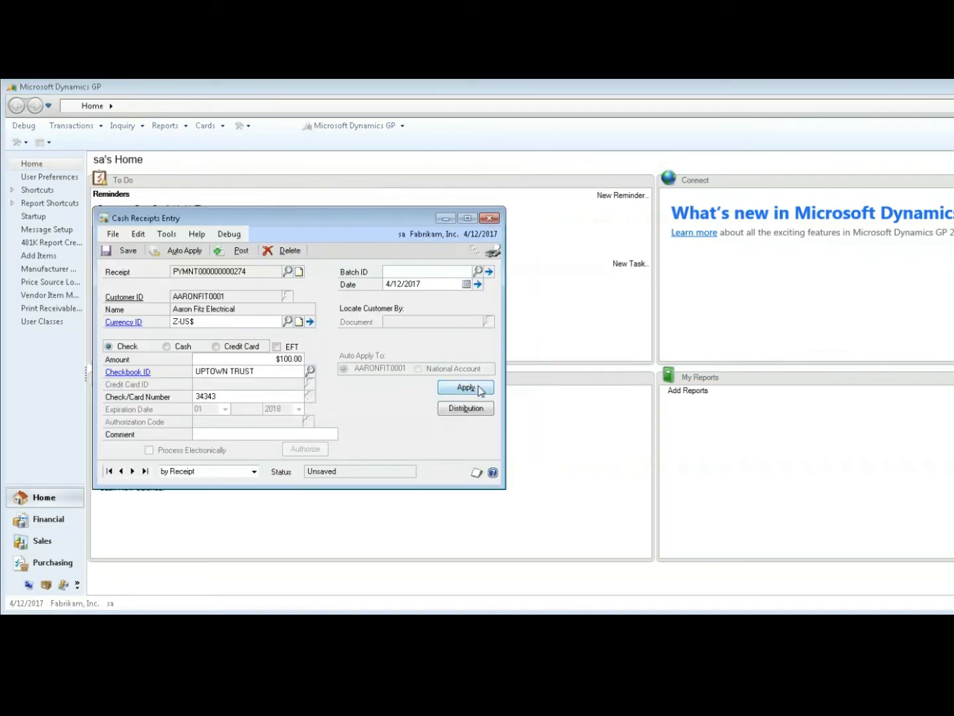
{"action": "left_click", "coordinate": [464, 388]}
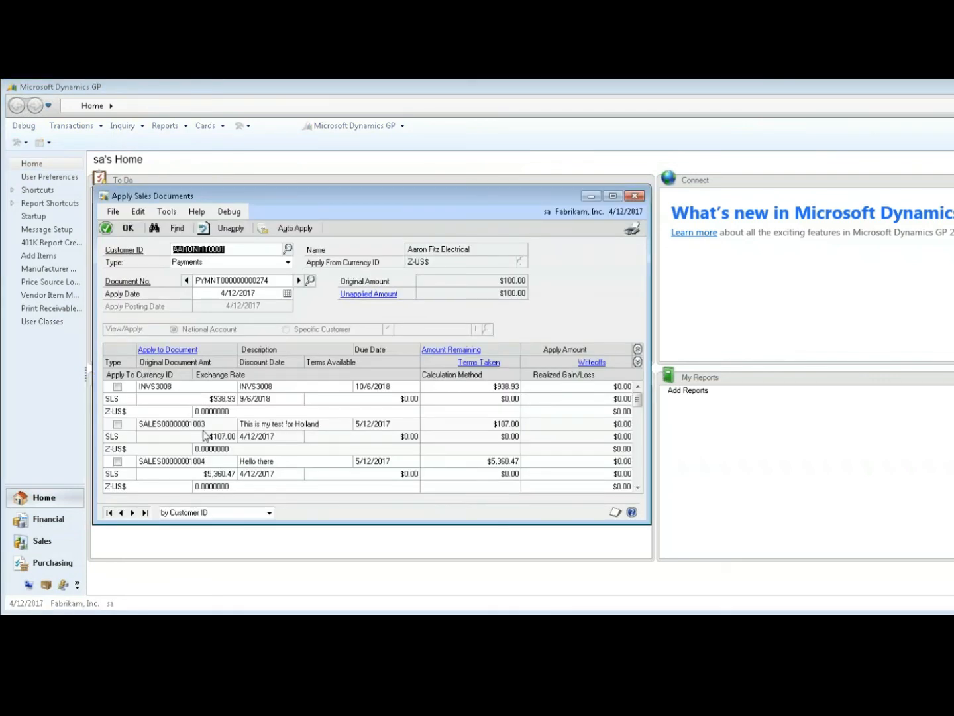
{"action": "left_click", "coordinate": [637, 350]}
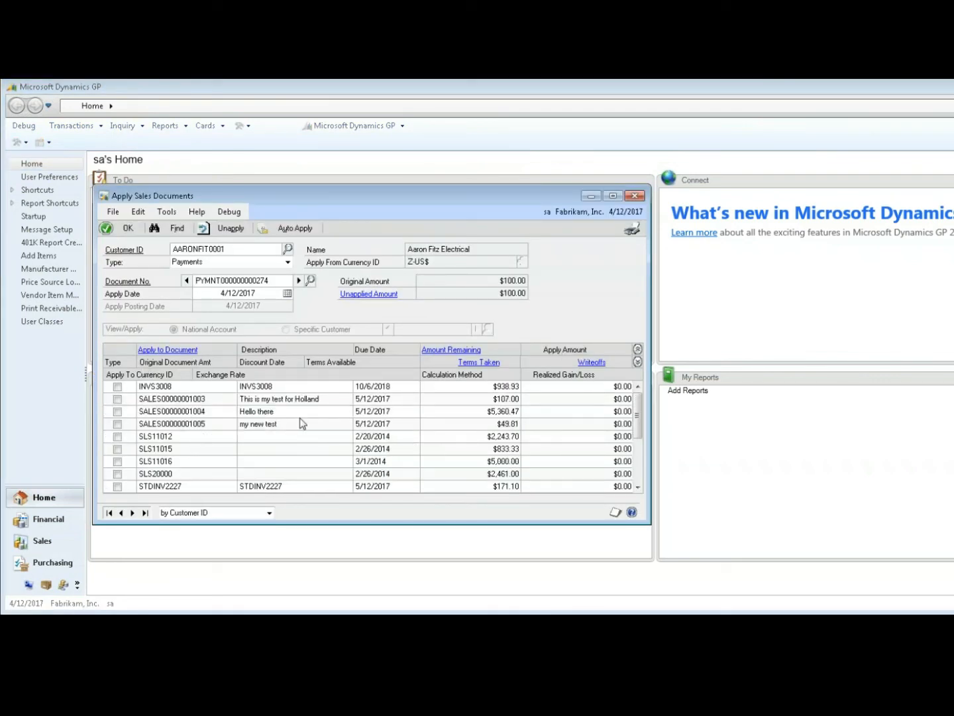